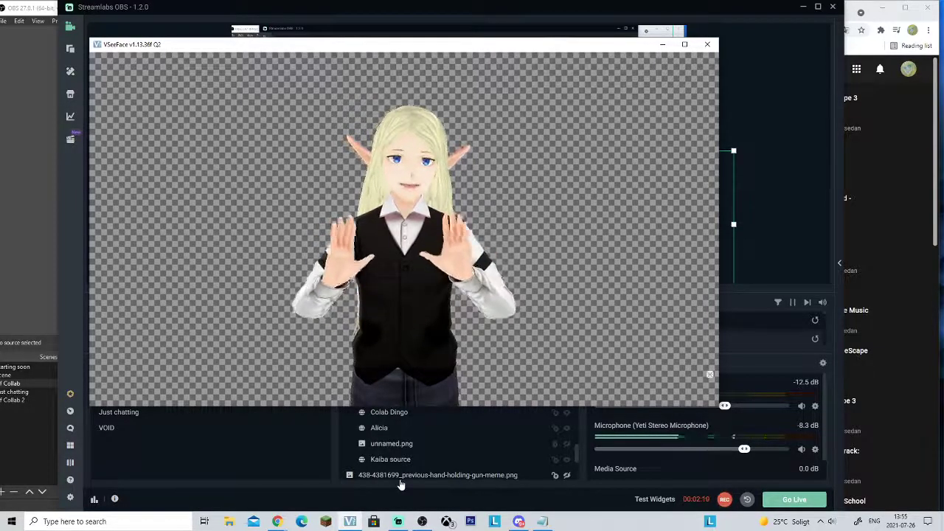
- Switch to Chrome and show the OBS.Ninja Control Room page
{"action": "left_click", "coordinate": [398, 522]}
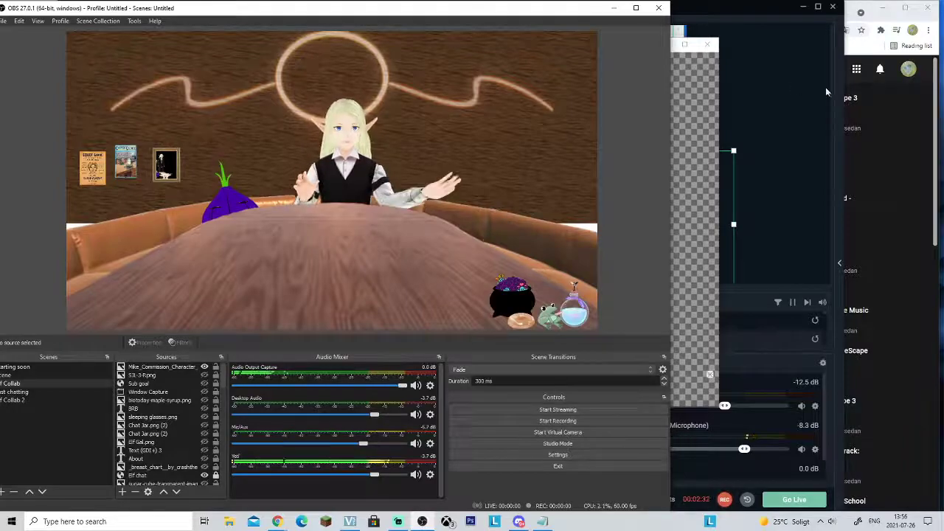
{"action": "left_click", "coordinate": [936, 92]}
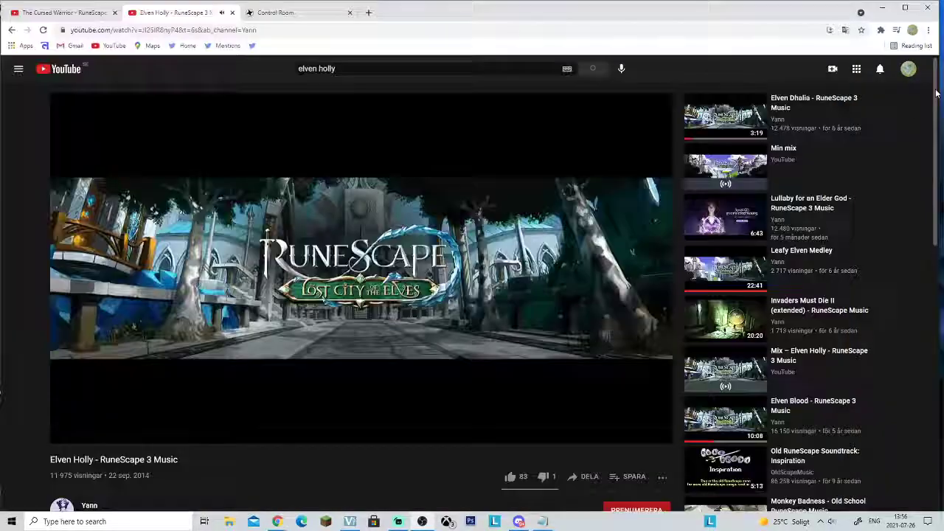
{"action": "left_click", "coordinate": [314, 21]}
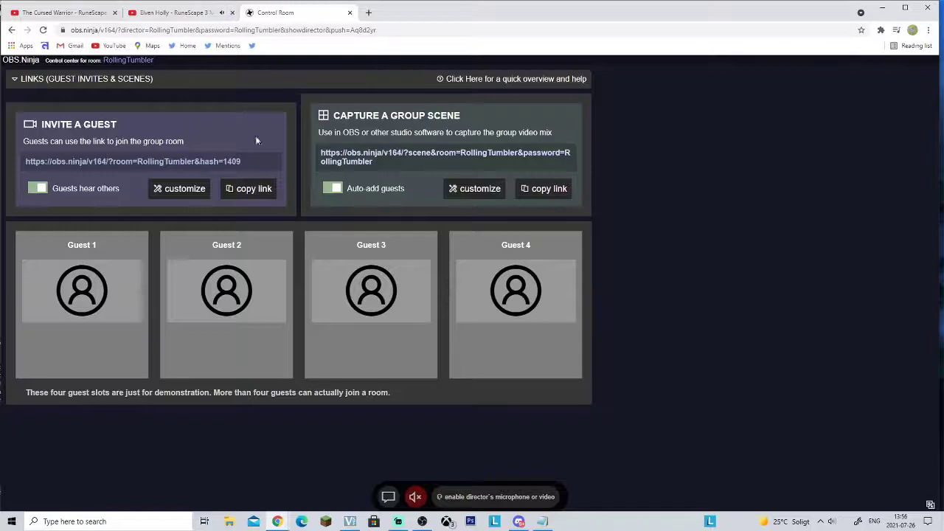
- Copy the guest invite link, open it in a new browser tab and enter the room password
{"action": "left_click", "coordinate": [253, 191]}
{"action": "left_click", "coordinate": [369, 13]}
{"action": "key", "text": "ctrl+v"}
{"action": "key", "text": "Return"}
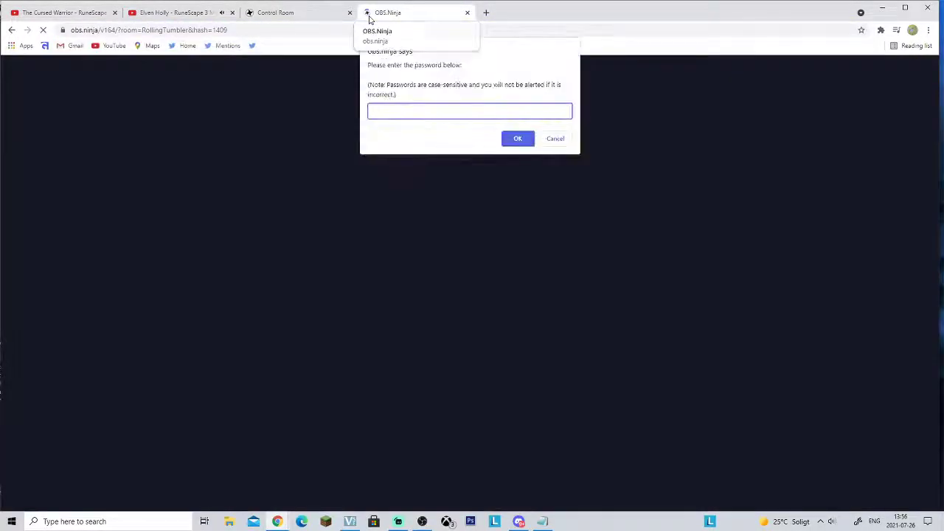
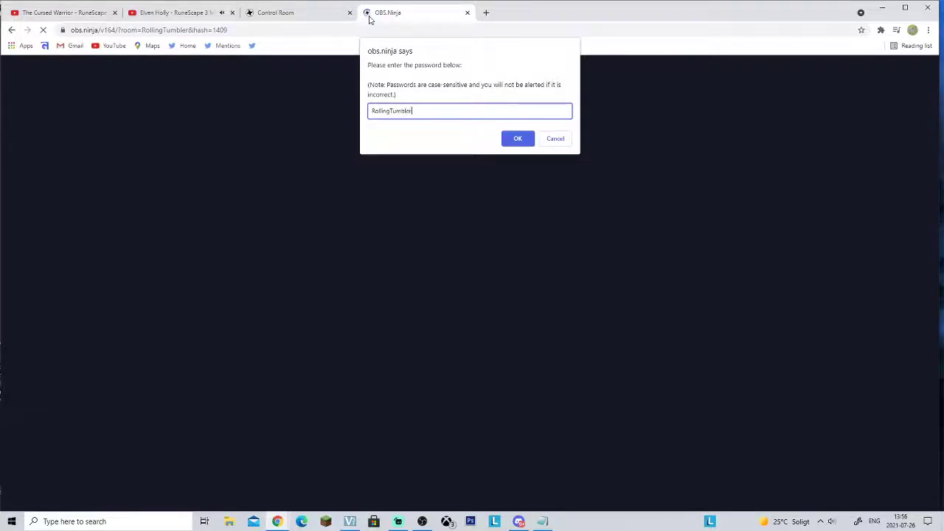
{"action": "key", "text": "Return"}
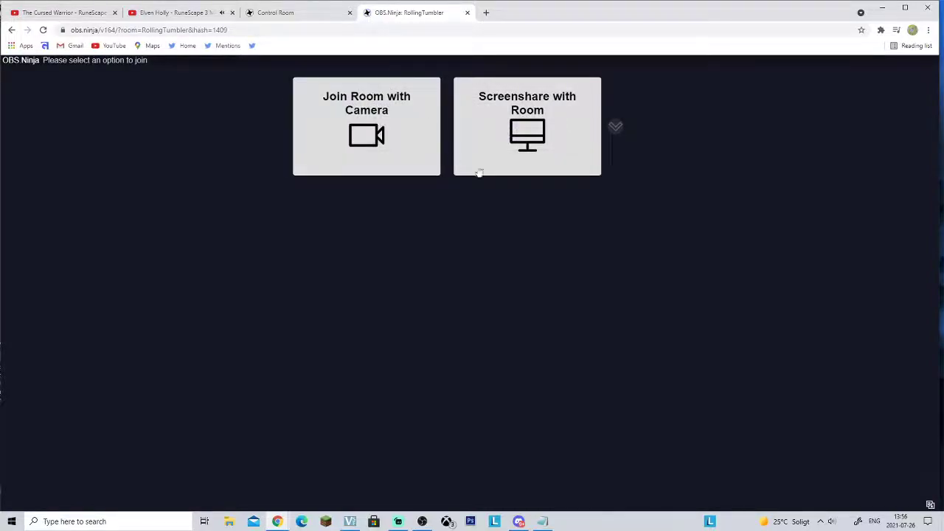
- Switch to VSeeFace and enable the virtual camera for this session in the general settings
{"action": "left_click", "coordinate": [350, 522]}
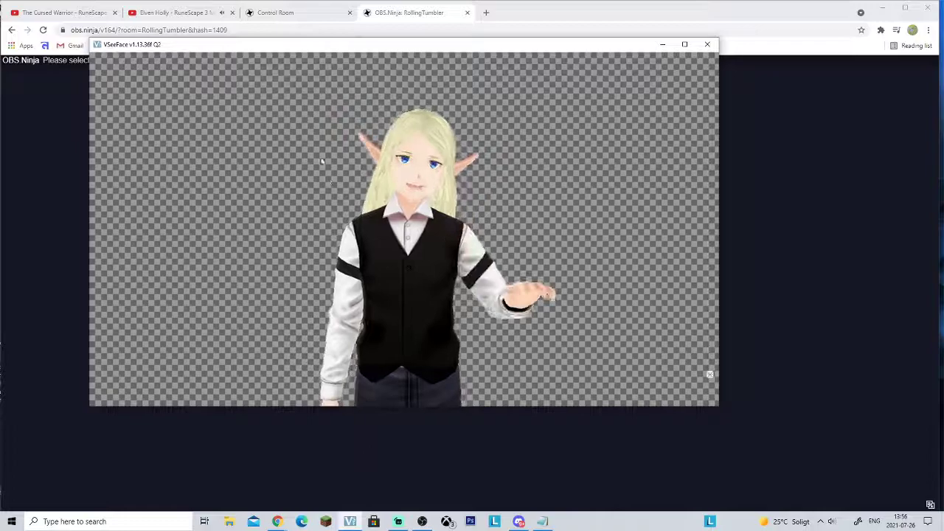
{"action": "left_click_drag", "start_coordinate": [458, 54], "coordinate": [489, 203]}
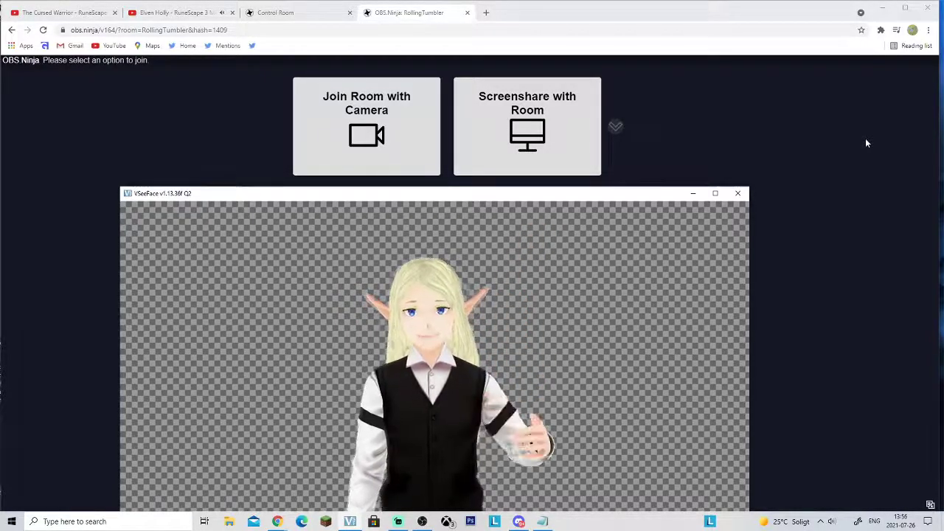
{"action": "left_click_drag", "start_coordinate": [633, 201], "coordinate": [641, 82]}
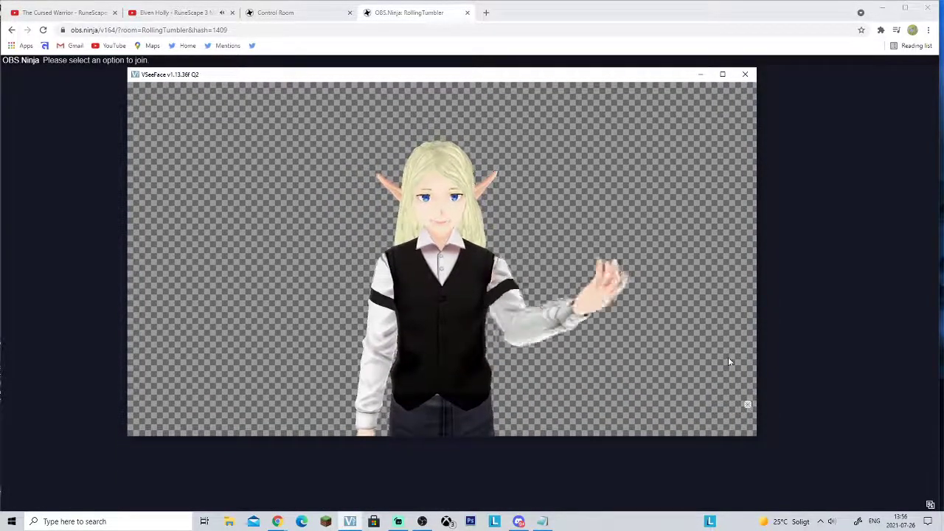
{"action": "left_click", "coordinate": [747, 404]}
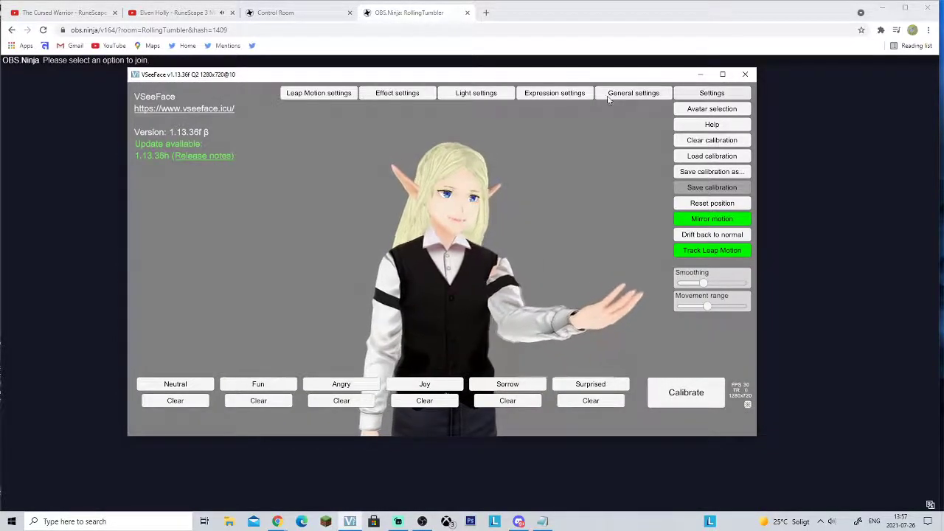
{"action": "left_click", "coordinate": [608, 95]}
{"action": "left_click_drag", "start_coordinate": [555, 156], "coordinate": [557, 258]}
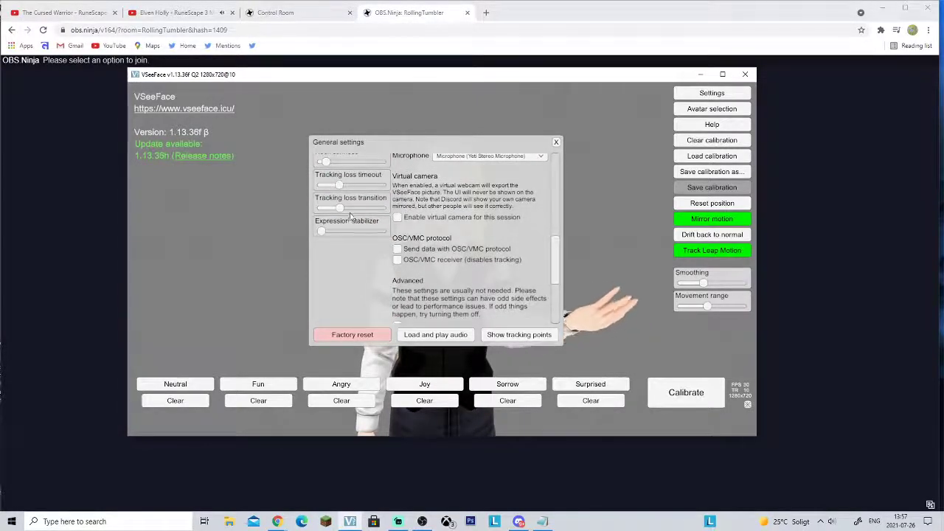
{"action": "left_click", "coordinate": [398, 218]}
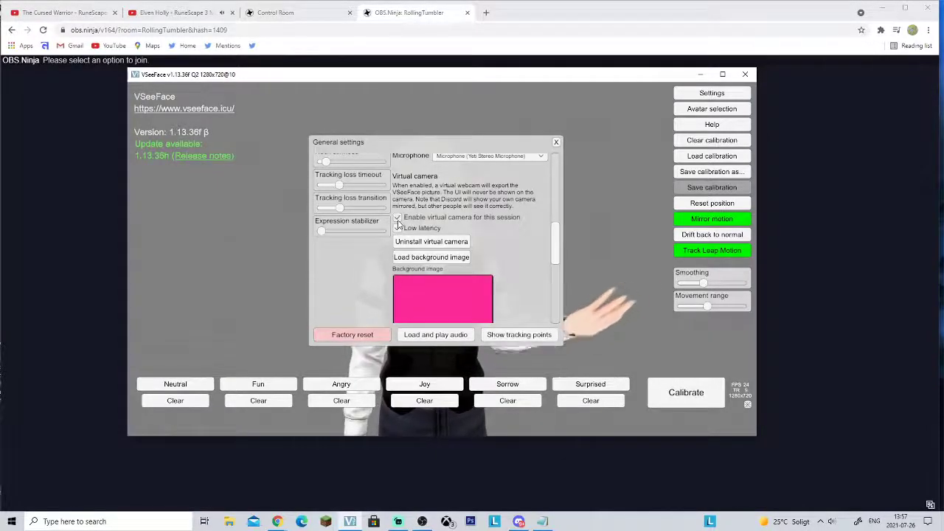
{"action": "left_click_drag", "start_coordinate": [474, 149], "coordinate": [274, 130]}
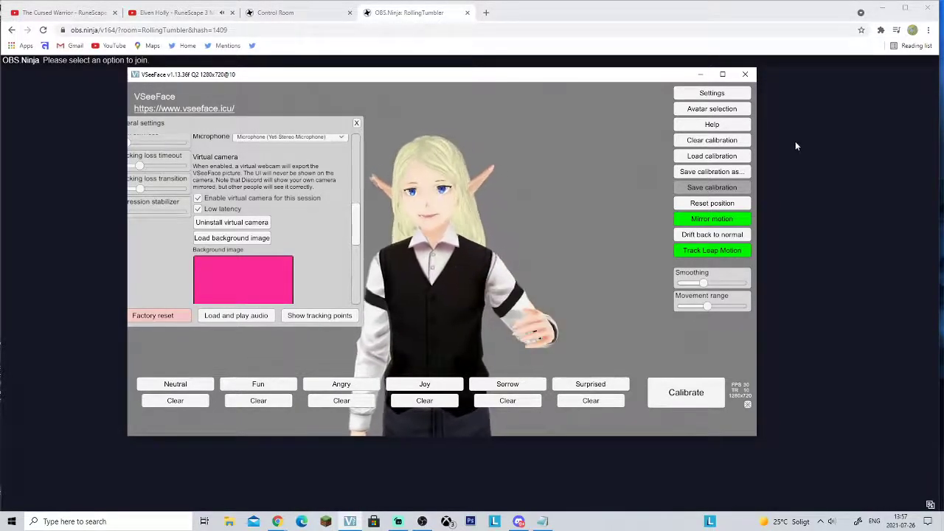
{"action": "left_click", "coordinate": [357, 126]}
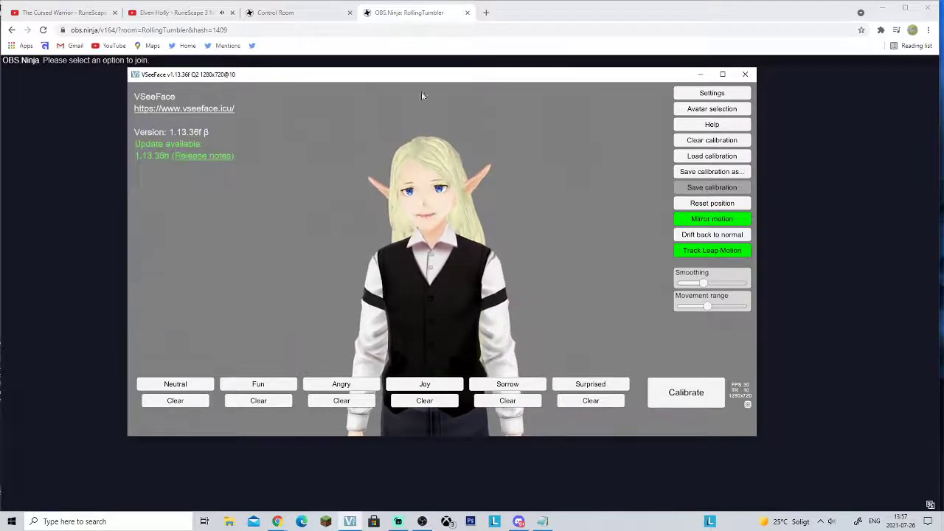
- Choose to join the OBS.Ninja room with a camera and select VSeeFaceCamera as the video source
{"action": "left_click_drag", "start_coordinate": [453, 95], "coordinate": [452, 216]}
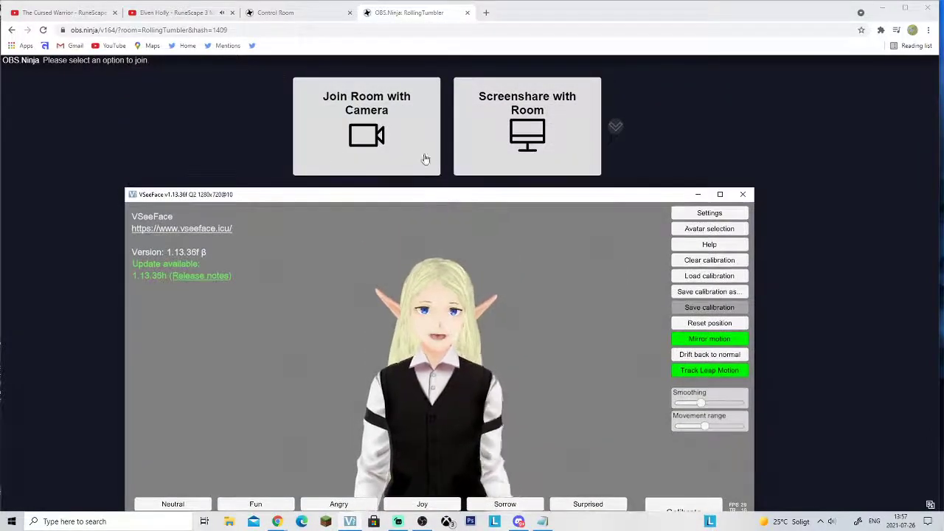
{"action": "left_click", "coordinate": [380, 133]}
{"action": "left_click", "coordinate": [379, 133]}
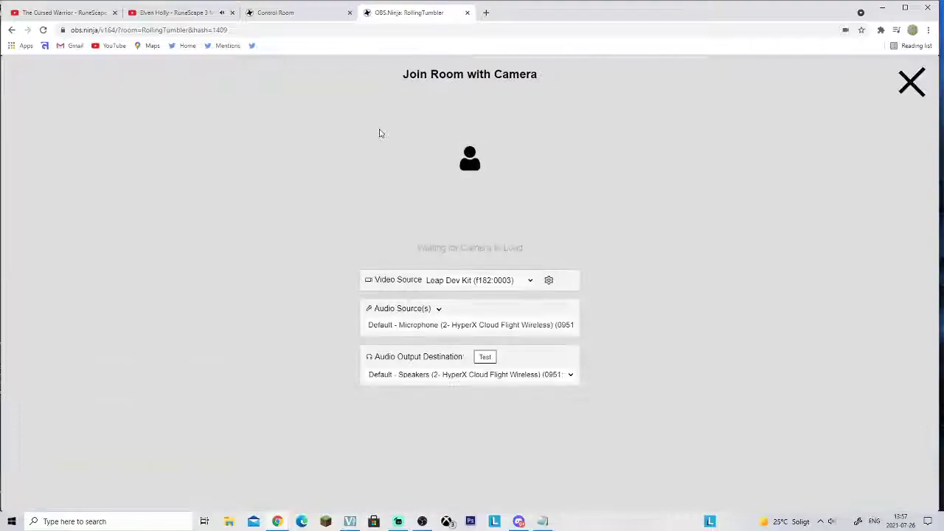
{"action": "left_click", "coordinate": [465, 281]}
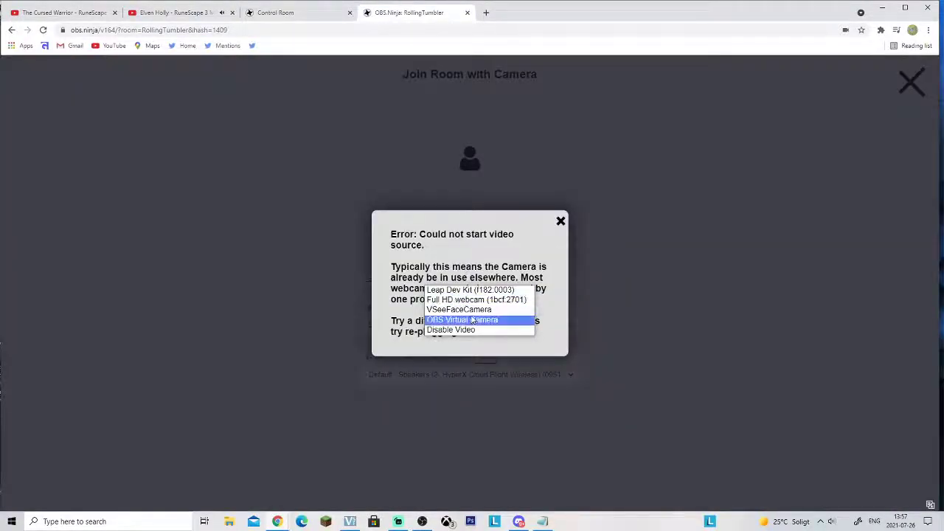
{"action": "left_click", "coordinate": [472, 310]}
{"action": "left_click", "coordinate": [561, 221]}
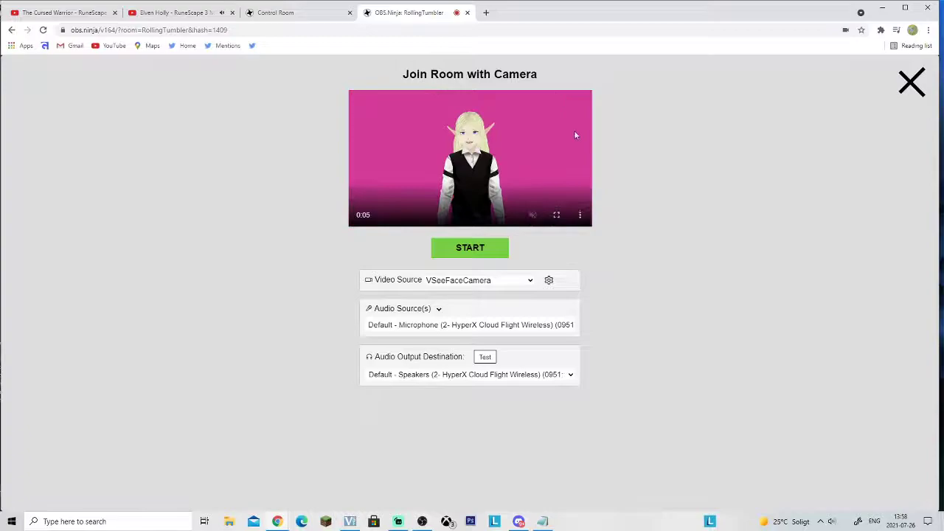
- Set the guest's audio source to No Audio and start the camera feed in the room
{"action": "left_click", "coordinate": [453, 326]}
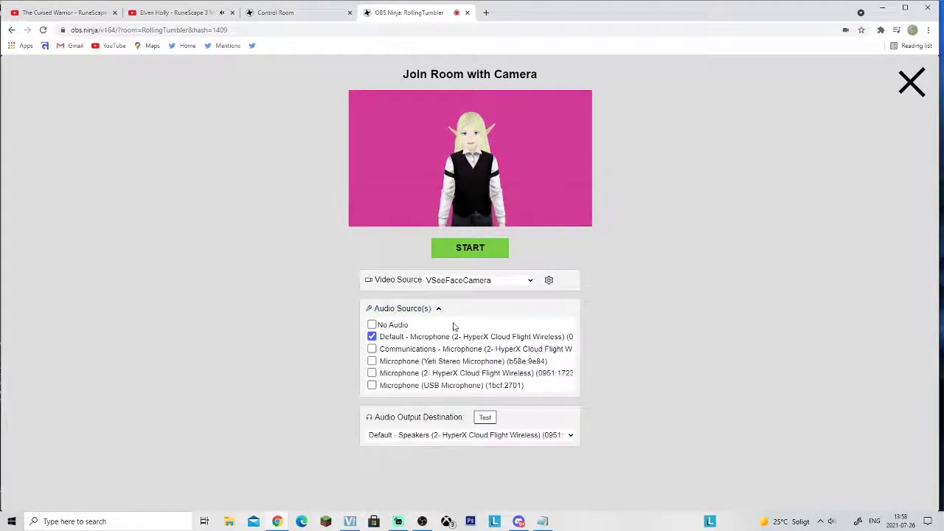
{"action": "left_click", "coordinate": [373, 326]}
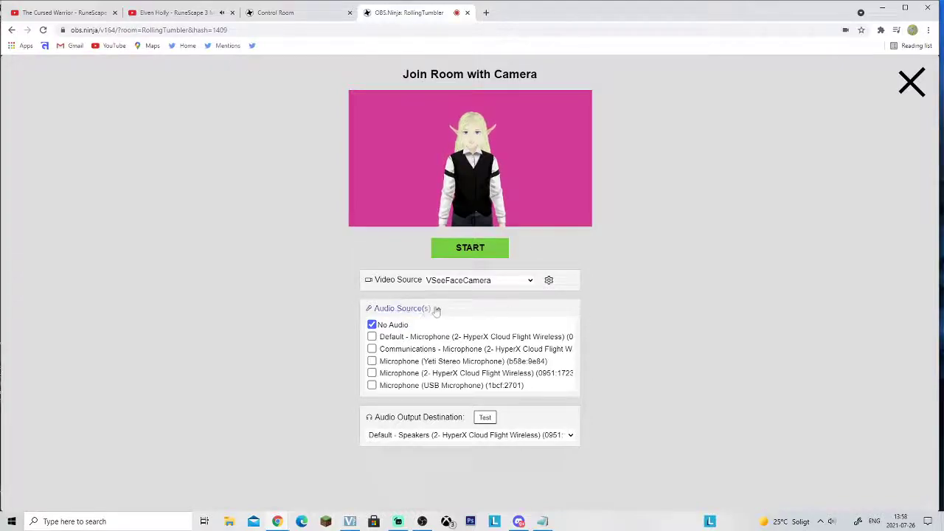
{"action": "left_click", "coordinate": [436, 310]}
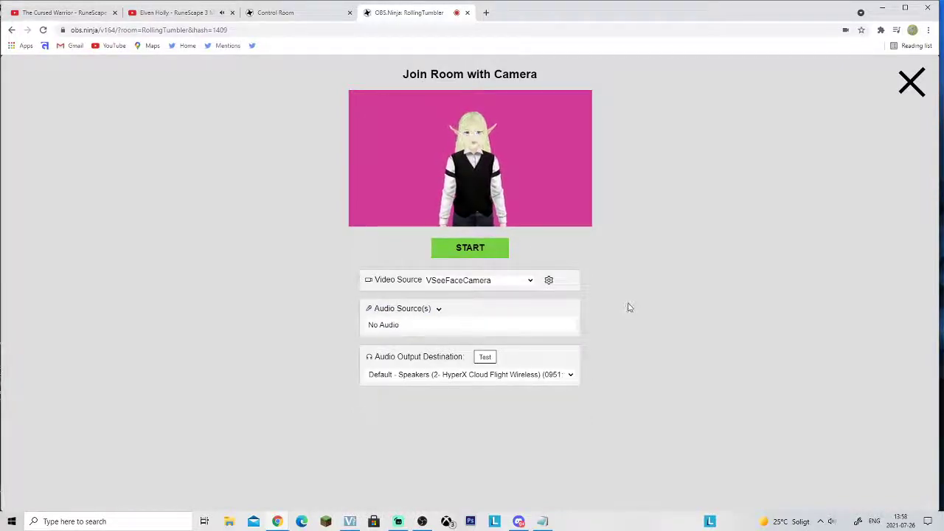
{"action": "left_click", "coordinate": [307, 13]}
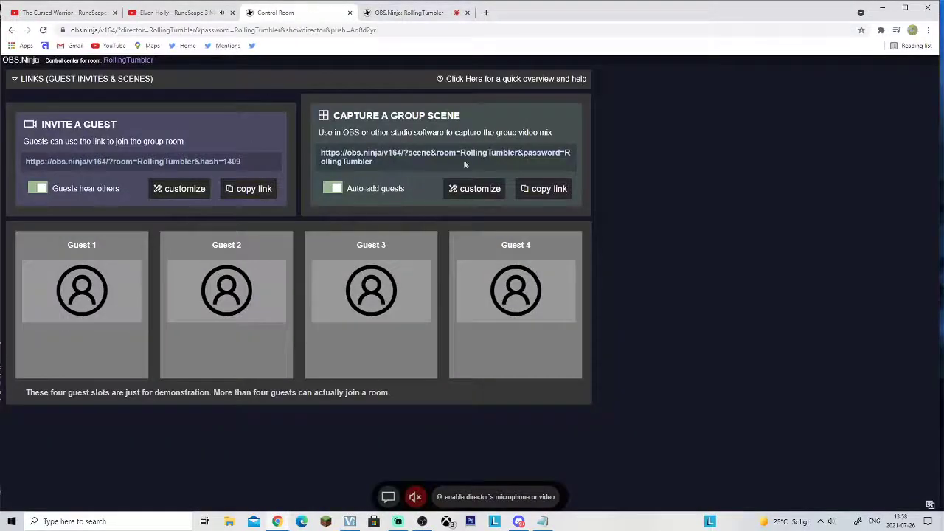
{"action": "left_click", "coordinate": [396, 15]}
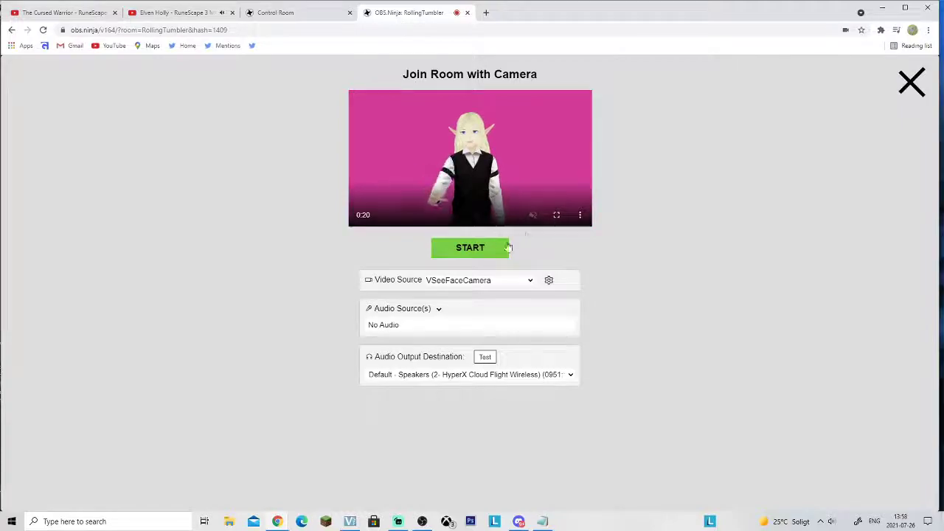
{"action": "left_click", "coordinate": [463, 251]}
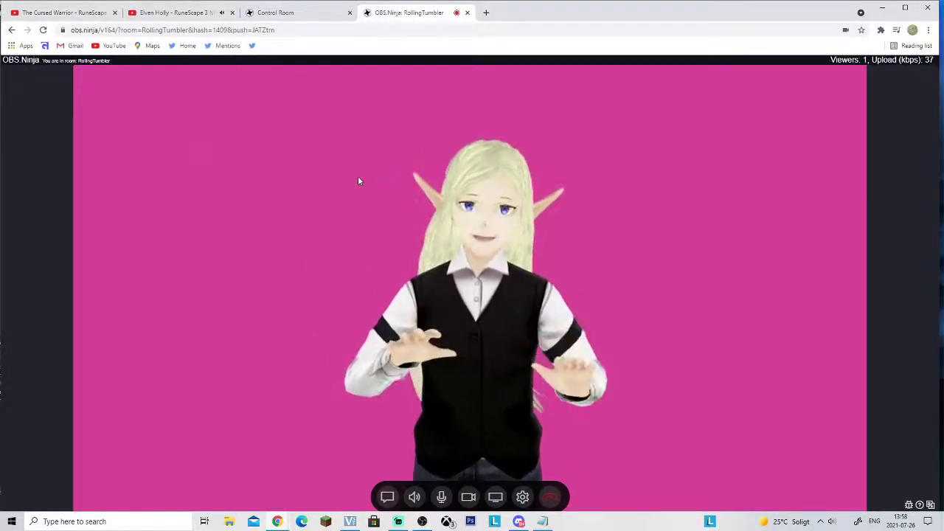
- Copy the guest's solo link from the Control Room and switch to OBS
{"action": "left_click", "coordinate": [271, 13]}
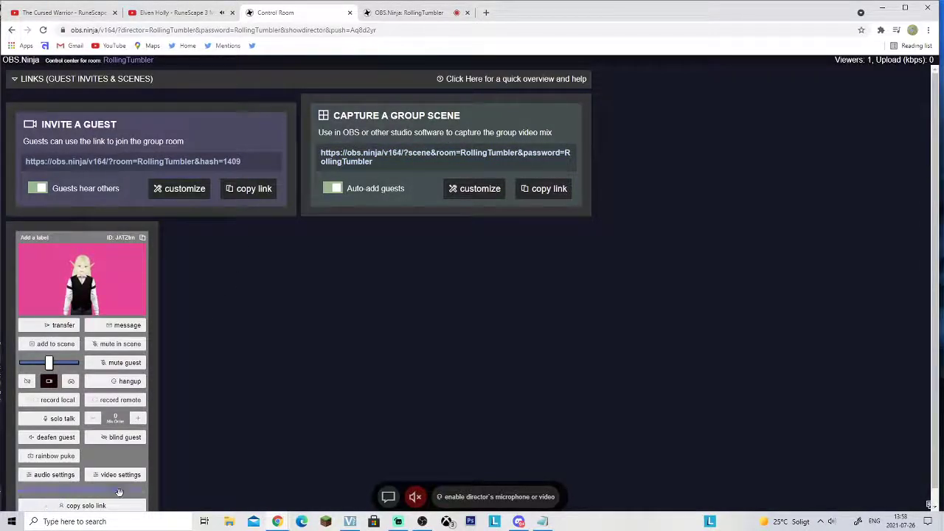
{"action": "left_click", "coordinate": [68, 508]}
{"action": "left_click", "coordinate": [422, 521]}
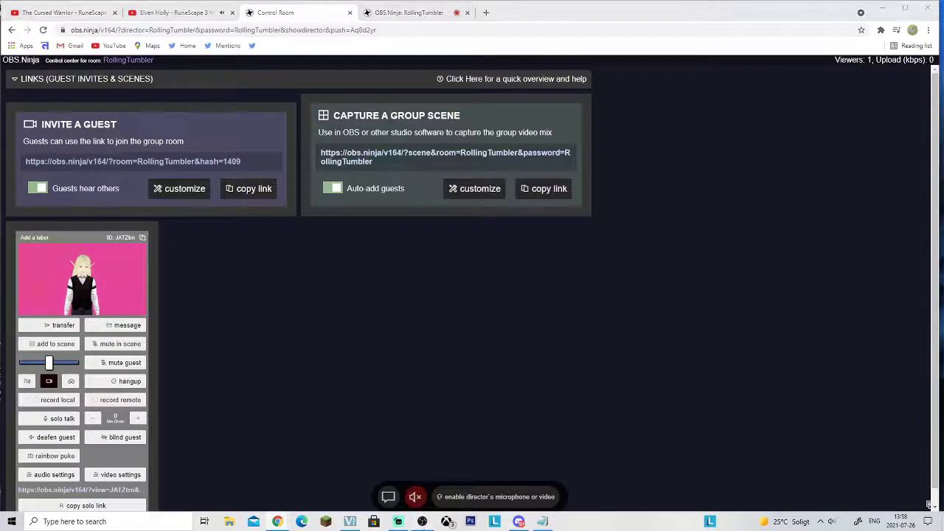
- Move the VSeeFace window aside so it no longer covers the OBS scene preview and sources
{"action": "left_click", "coordinate": [350, 522]}
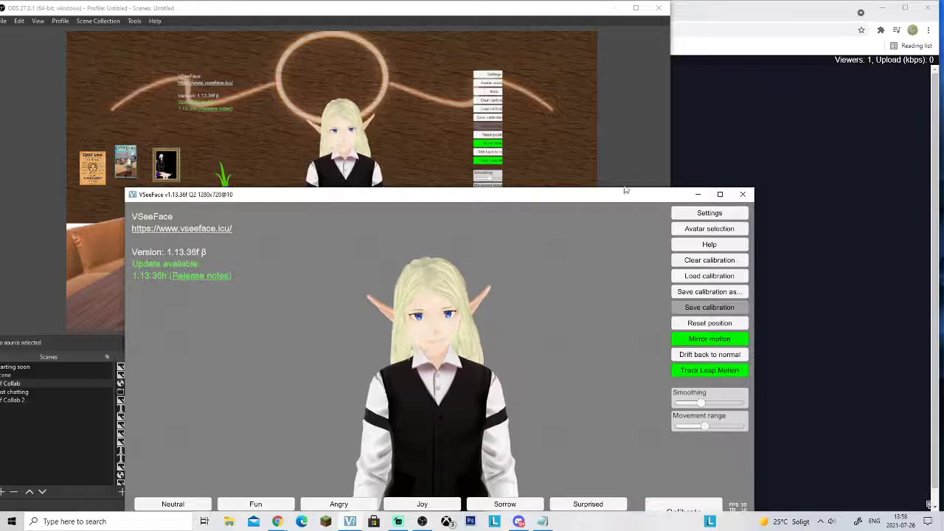
{"action": "left_click_drag", "start_coordinate": [628, 189], "coordinate": [706, 131]}
{"action": "left_click_drag", "start_coordinate": [584, 153], "coordinate": [833, 233]}
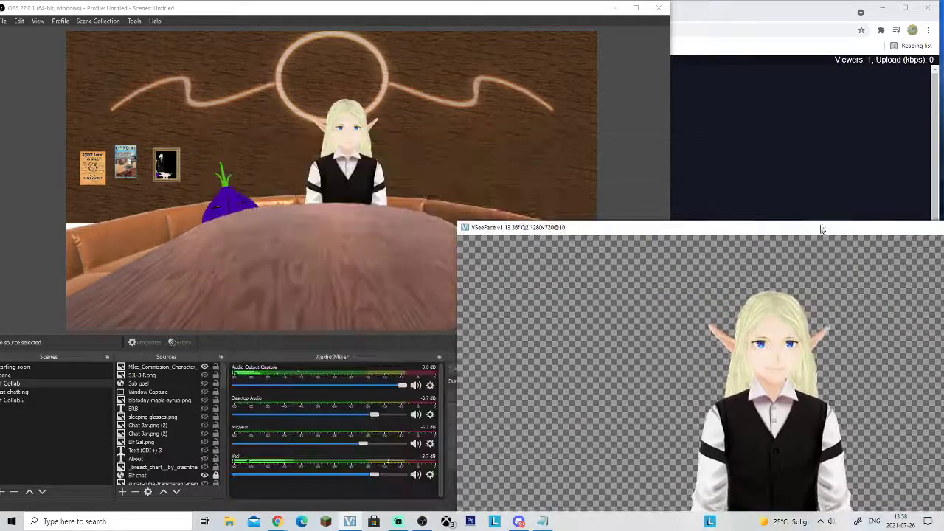
{"action": "left_click", "coordinate": [680, 150]}
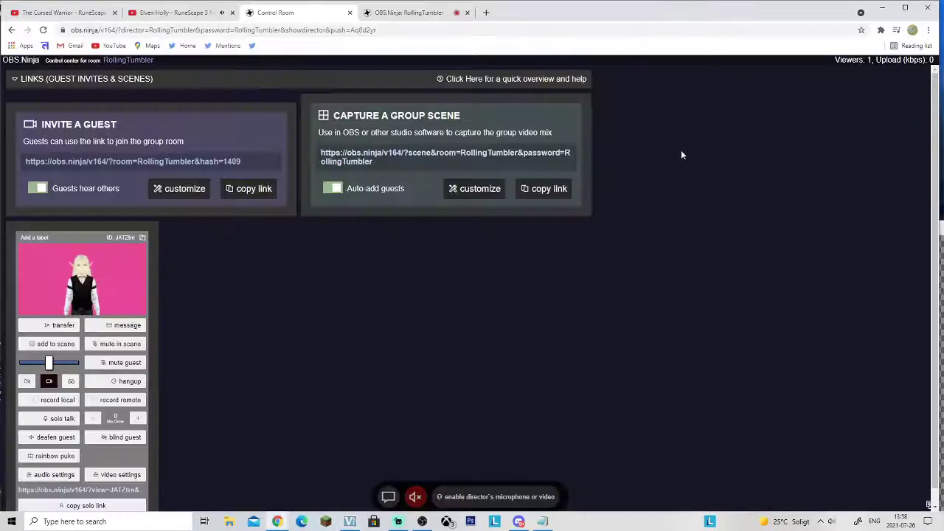
- In OBS, add a new browser source named "Magenta croma" to the current scene
{"action": "left_click", "coordinate": [423, 522]}
{"action": "left_click", "coordinate": [122, 492]}
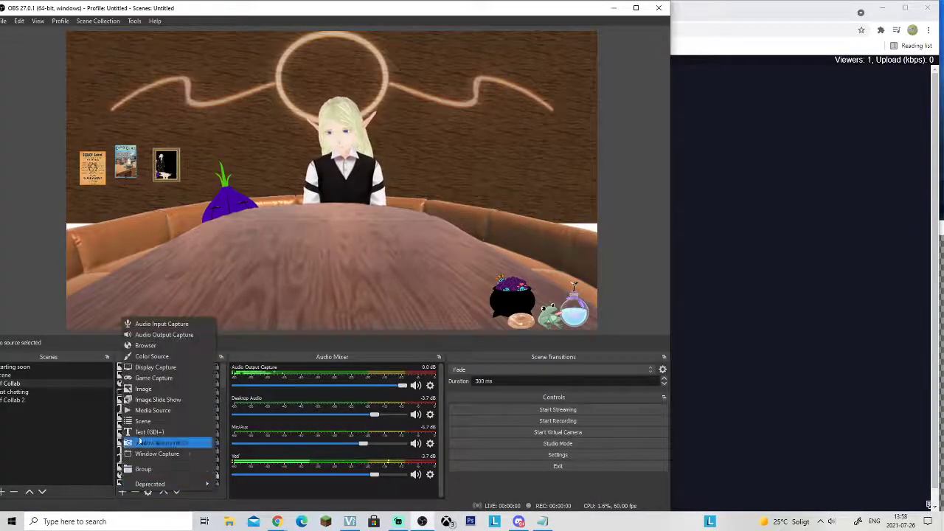
{"action": "left_click", "coordinate": [177, 335]}
{"action": "type", "text": "Magena"}
{"action": "key", "text": "BackSpace"}
{"action": "type", "text": "ta "}
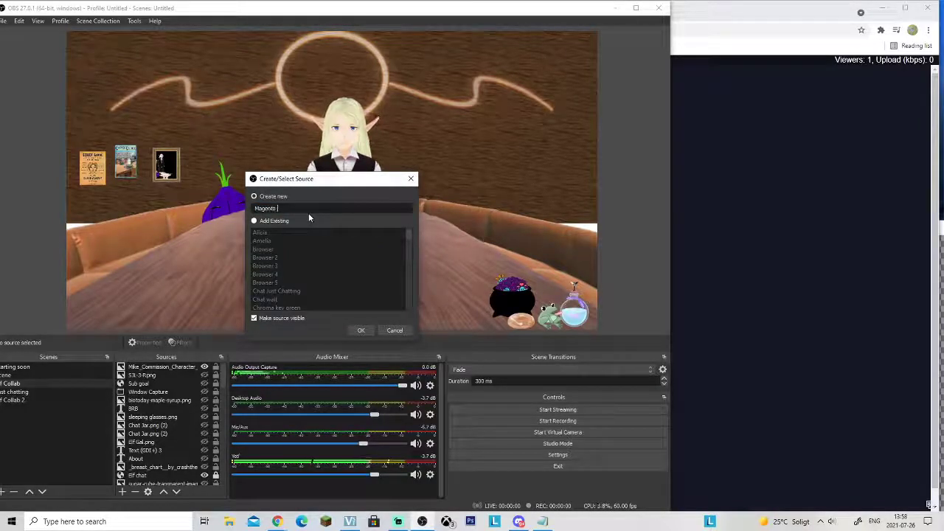
{"action": "type", "text": "croma"}
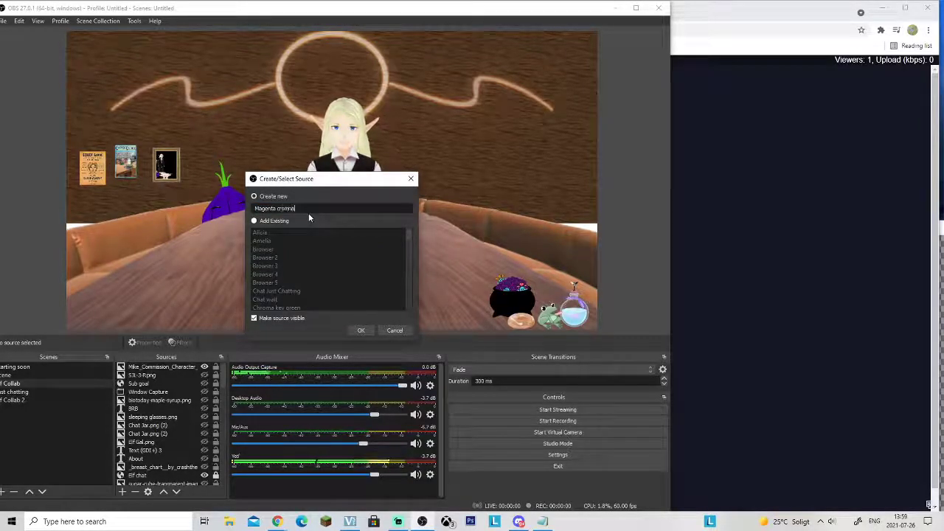
{"action": "key", "text": "Return"}
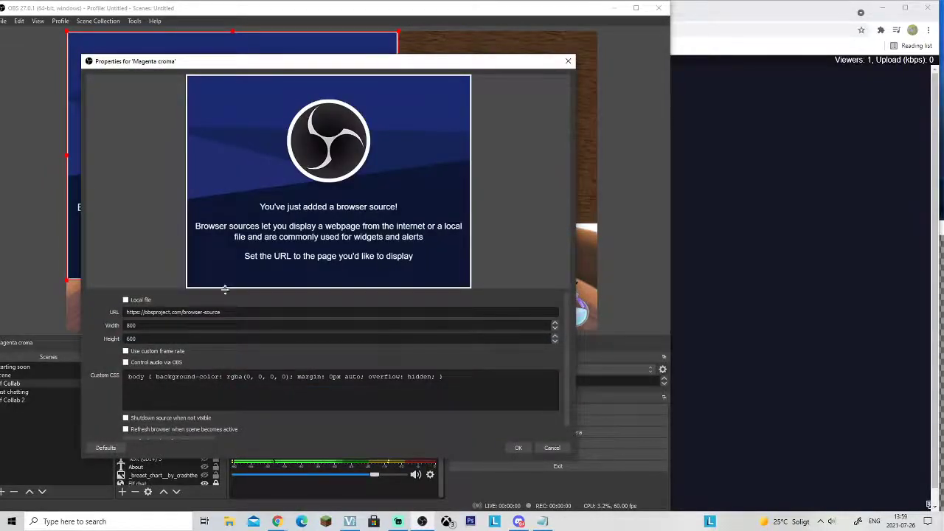
- Replace the browser source's default URL with the copied solo link and accept the properties
{"action": "triple_click", "coordinate": [228, 313]}
{"action": "key", "text": "ctrl+v"}
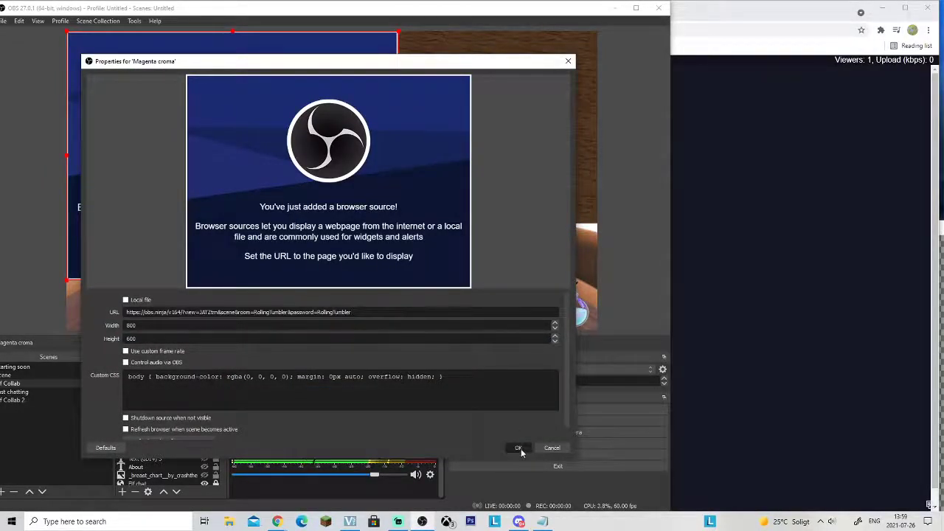
{"action": "left_click", "coordinate": [519, 448]}
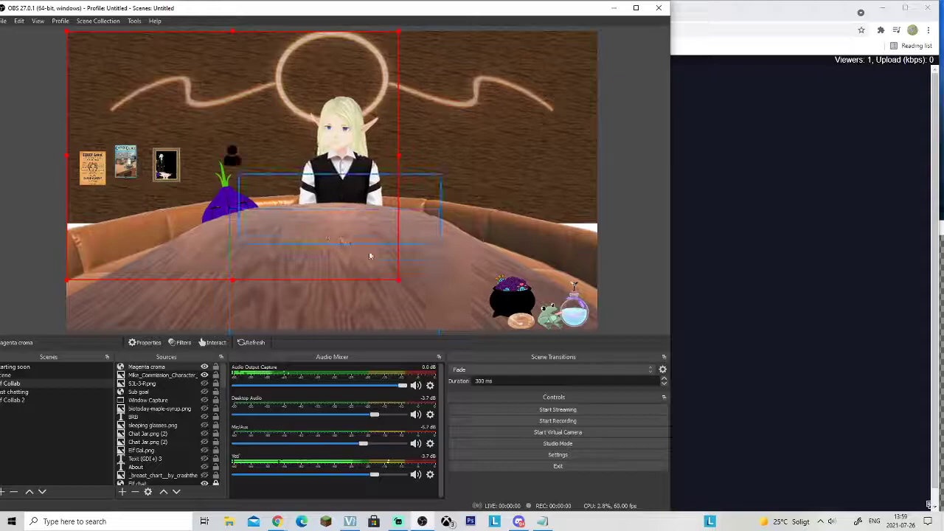
- Reposition and resize the Magenta croma source in the scene preview, cropping away the empty bands above and below the avatar
{"action": "left_click_drag", "start_coordinate": [399, 281], "coordinate": [291, 199]}
{"action": "left_click_drag", "start_coordinate": [223, 167], "coordinate": [246, 230]}
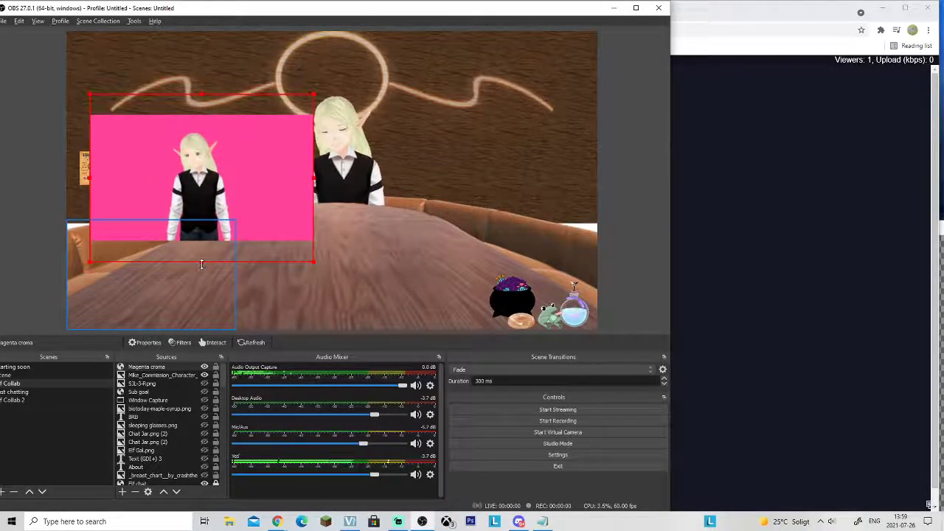
{"action": "left_click_drag", "start_coordinate": [202, 262], "coordinate": [202, 239]}
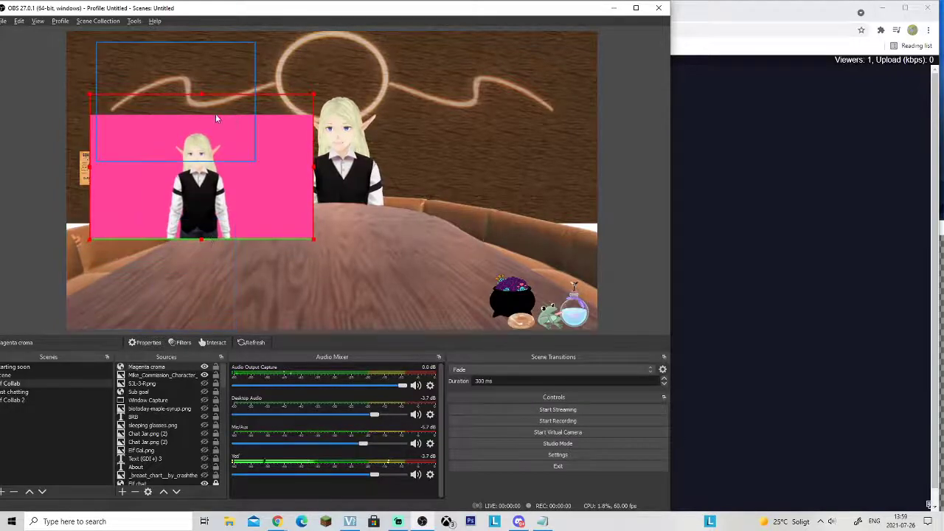
{"action": "left_click_drag", "start_coordinate": [201, 95], "coordinate": [202, 116]}
{"action": "left_click_drag", "start_coordinate": [315, 116], "coordinate": [416, 65]}
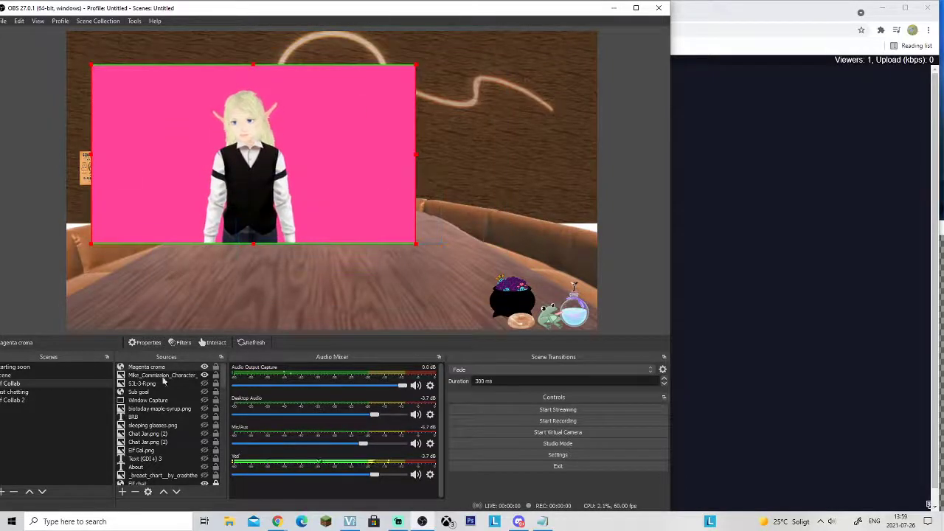
- Reorder the Magenta croma source to directly below VSee and shift it so its avatar sits behind the table beside the other avatar
{"action": "scroll", "coordinate": [158, 450], "scroll_direction": "down", "scroll_amount": 4}
{"action": "scroll", "coordinate": [157, 477], "scroll_direction": "down", "scroll_amount": 6}
{"action": "scroll", "coordinate": [159, 472], "scroll_direction": "down", "scroll_amount": 2}
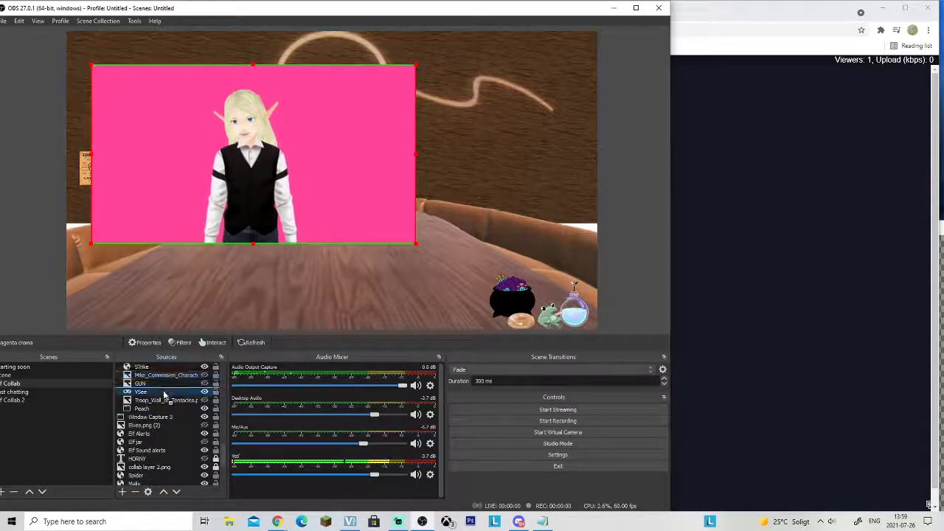
{"action": "left_click_drag", "start_coordinate": [164, 395], "coordinate": [165, 398]}
{"action": "mouse_move", "coordinate": [228, 218]}
{"action": "left_mouse_down"}
{"action": "mouse_move", "coordinate": [252, 221]}
{"action": "mouse_move", "coordinate": [237, 228]}
{"action": "left_mouse_up"}
- Add a Chroma Key filter to the Magenta croma source with the key color type set to Magenta
{"action": "left_click", "coordinate": [150, 395]}
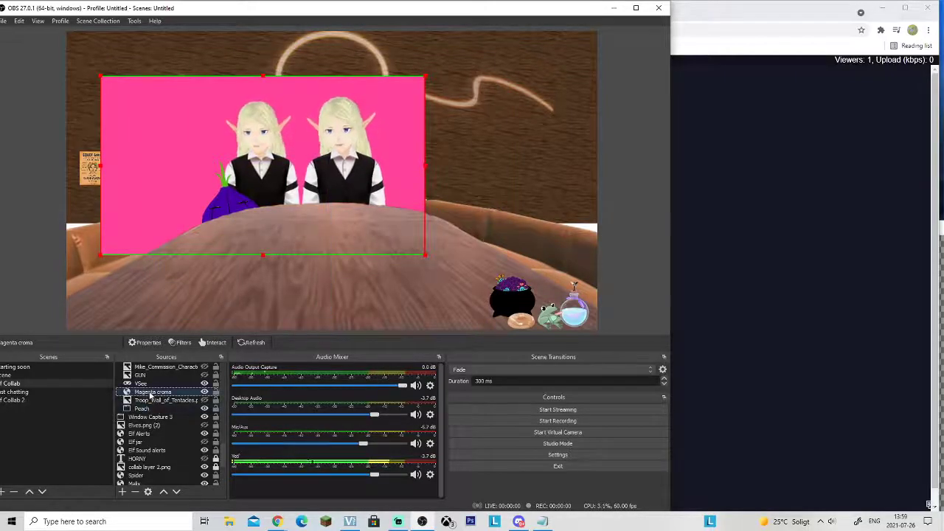
{"action": "right_click", "coordinate": [150, 395]}
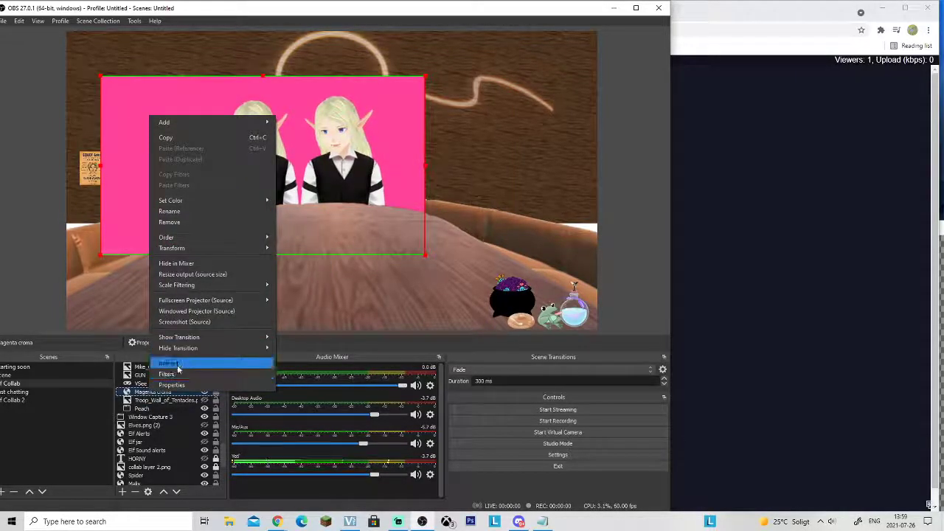
{"action": "left_click", "coordinate": [176, 375]}
{"action": "left_click", "coordinate": [131, 431]}
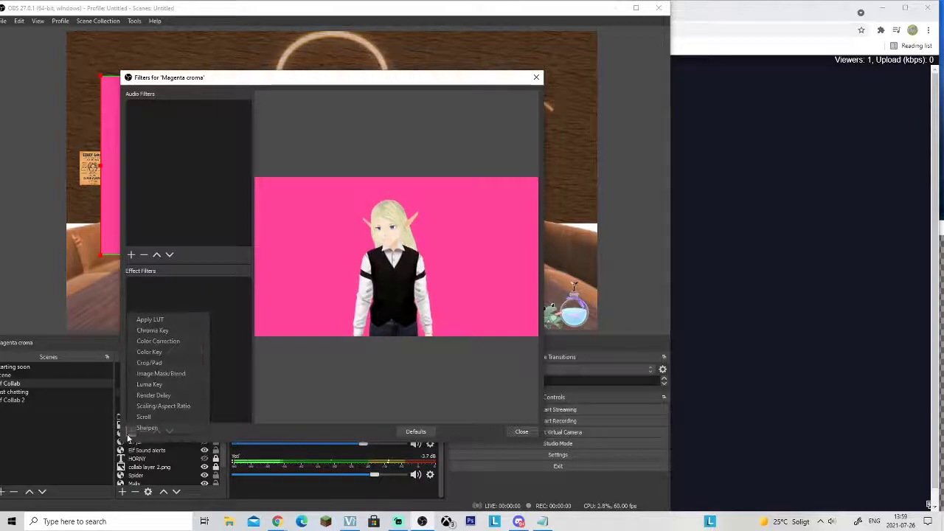
{"action": "left_click", "coordinate": [152, 331]}
{"action": "left_click", "coordinate": [314, 280]}
{"action": "left_click", "coordinate": [398, 310]}
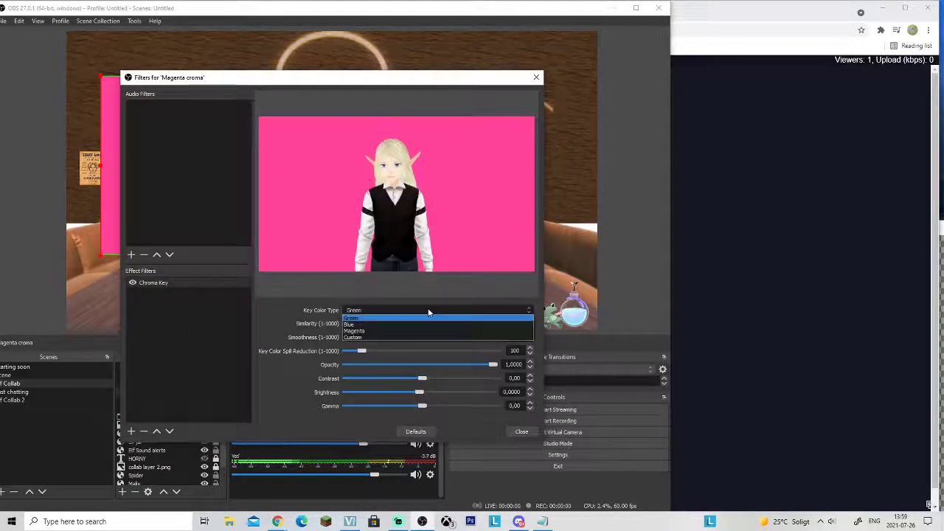
{"action": "left_click", "coordinate": [417, 331]}
- Try a custom key color of #ff4298 sampled from the pink background and adjust the similarity
{"action": "left_click", "coordinate": [401, 310]}
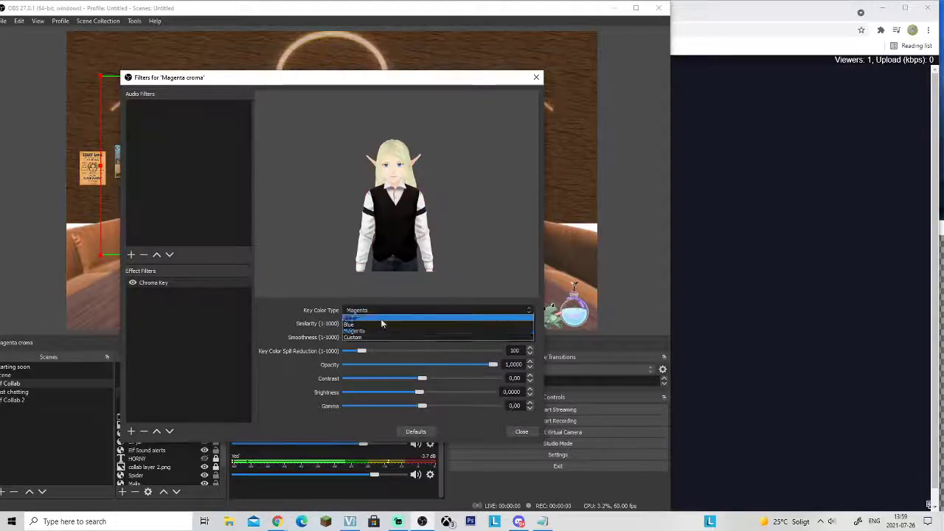
{"action": "left_click", "coordinate": [401, 339]}
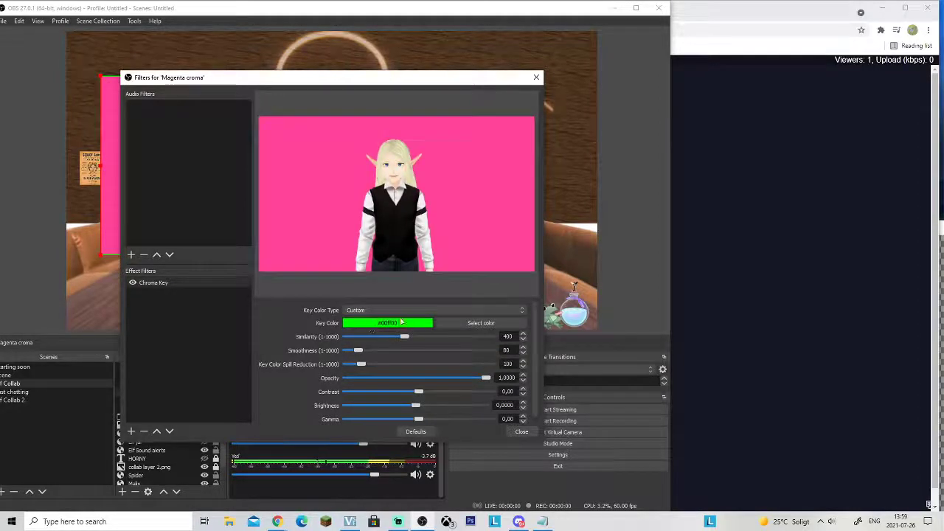
{"action": "left_click", "coordinate": [474, 326]}
{"action": "left_click", "coordinate": [263, 261]}
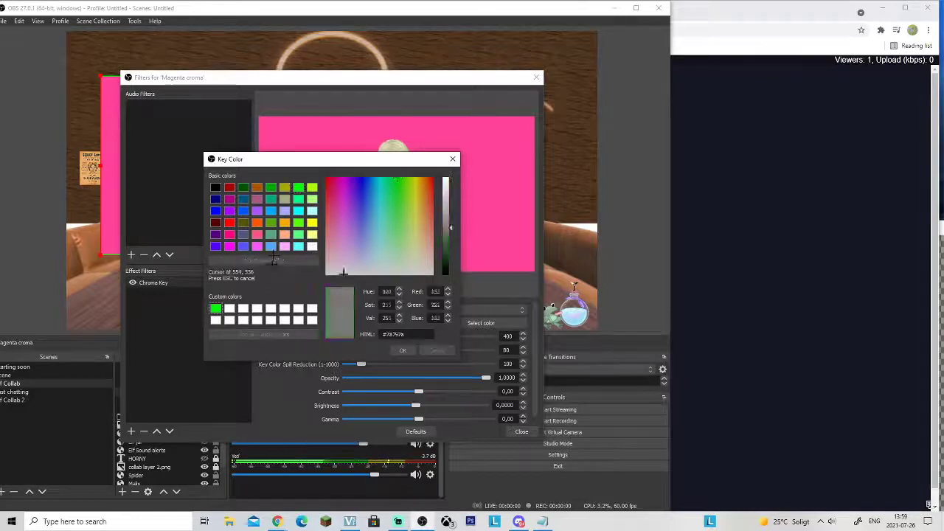
{"action": "left_click", "coordinate": [299, 120]}
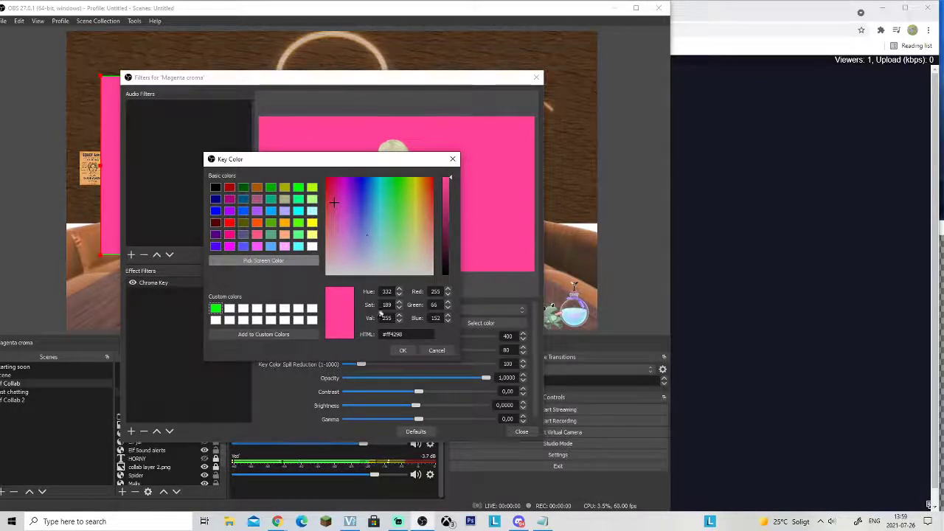
{"action": "left_click", "coordinate": [402, 351]}
{"action": "mouse_move", "coordinate": [396, 339]}
{"action": "left_mouse_down"}
{"action": "mouse_move", "coordinate": [362, 339]}
{"action": "mouse_move", "coordinate": [397, 339]}
{"action": "left_mouse_up"}
- Set the key color type back to Magenta with a similarity of 385, close the filters and deselect the source
{"action": "left_click", "coordinate": [417, 313]}
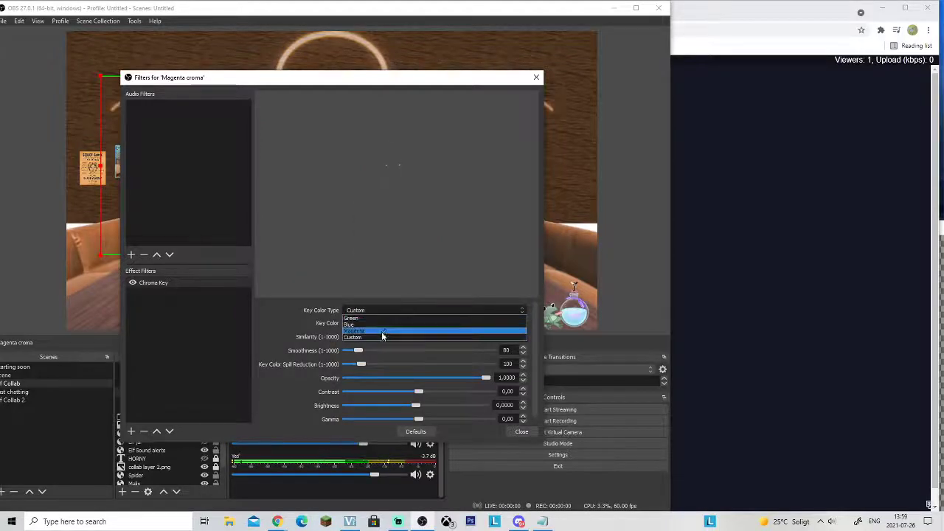
{"action": "left_click", "coordinate": [417, 316]}
{"action": "left_click_drag", "start_coordinate": [394, 321], "coordinate": [408, 322]}
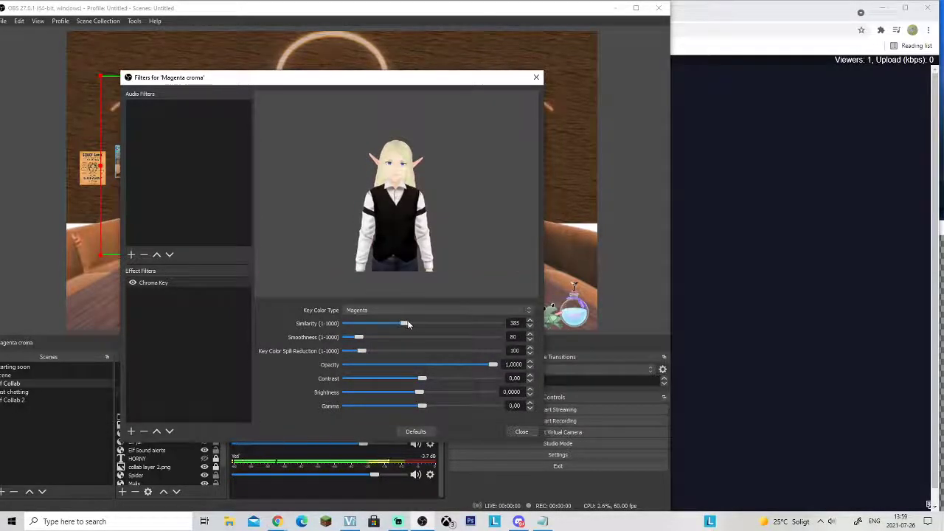
{"action": "left_click", "coordinate": [520, 431]}
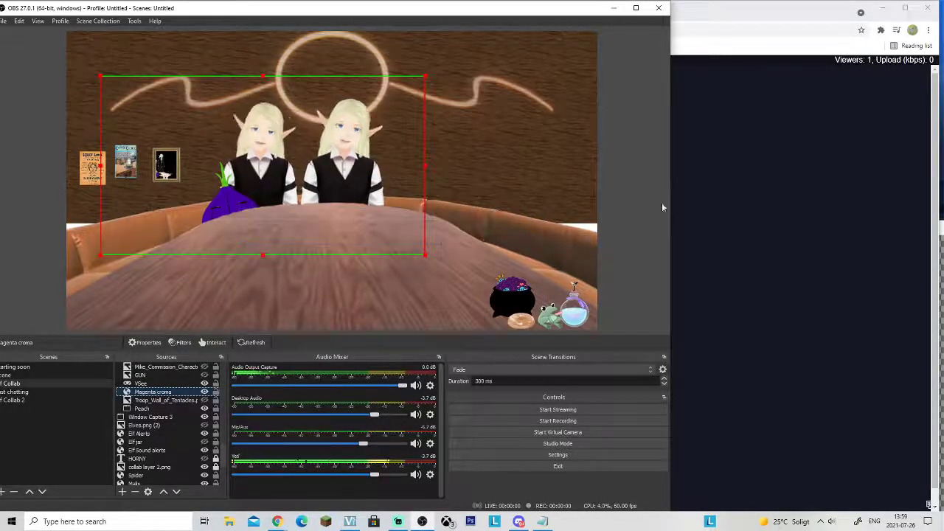
{"action": "left_click", "coordinate": [643, 212]}
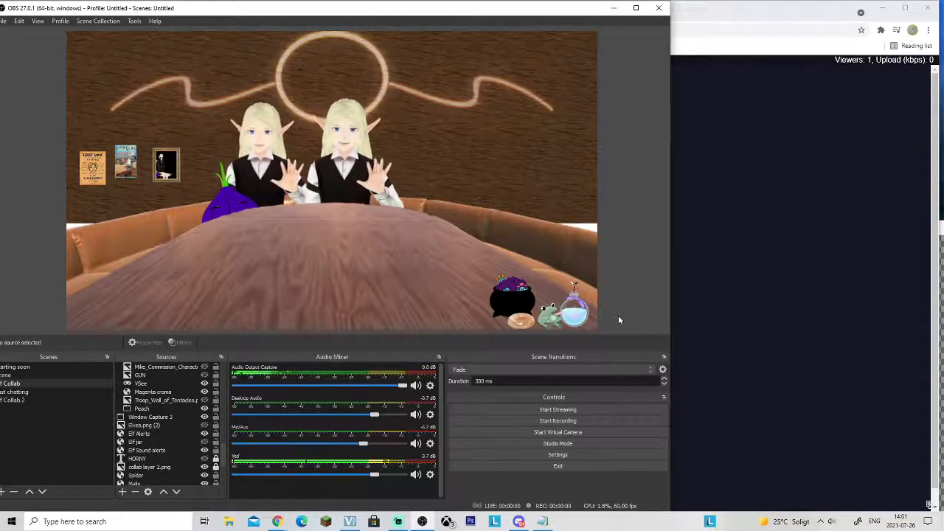
- Switch to Chrome, restart the Elven Holly video on YouTube from the beginning and check that it is set to loop
{"action": "left_click", "coordinate": [831, 179]}
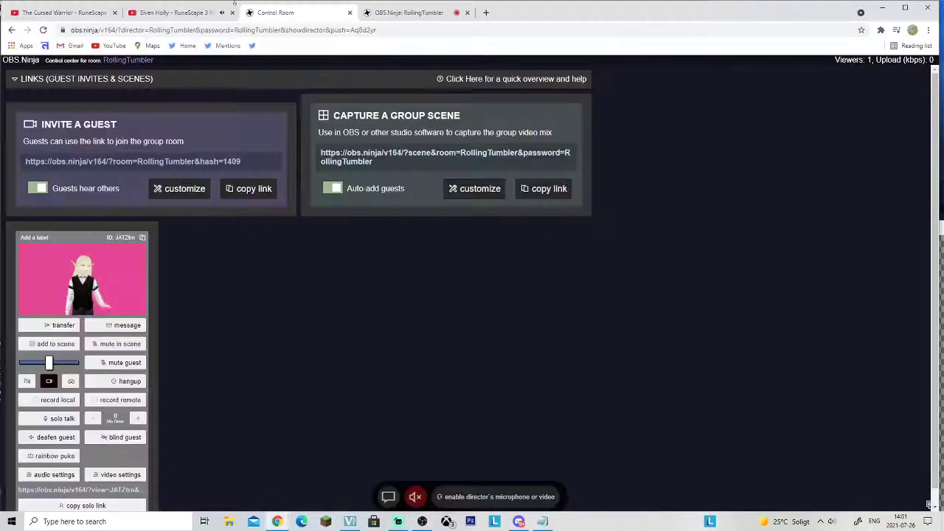
{"action": "left_click", "coordinate": [221, 13]}
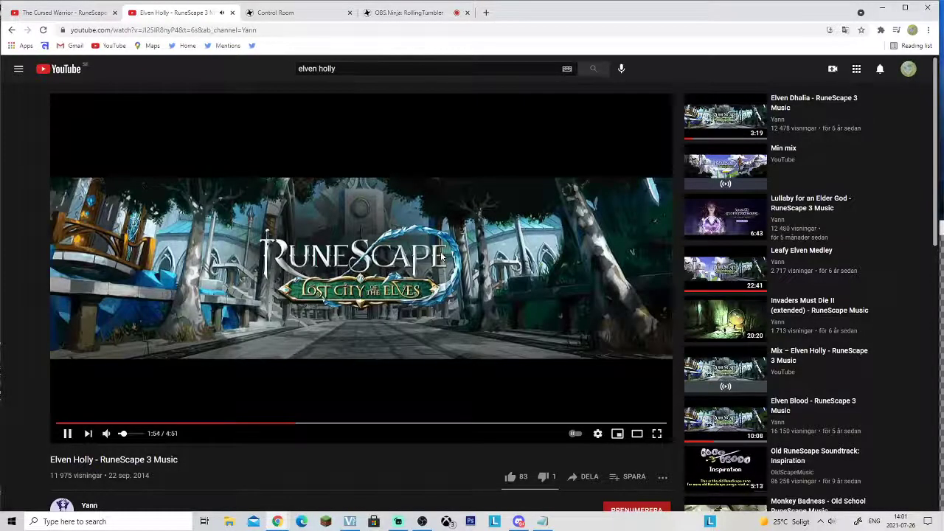
{"action": "left_click", "coordinate": [68, 435]}
{"action": "left_click", "coordinate": [59, 425]}
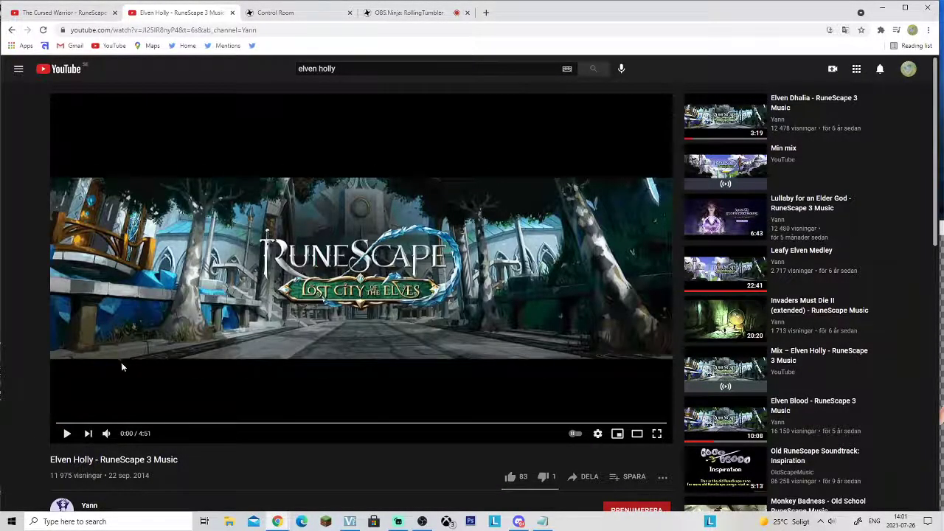
{"action": "left_click", "coordinate": [66, 434]}
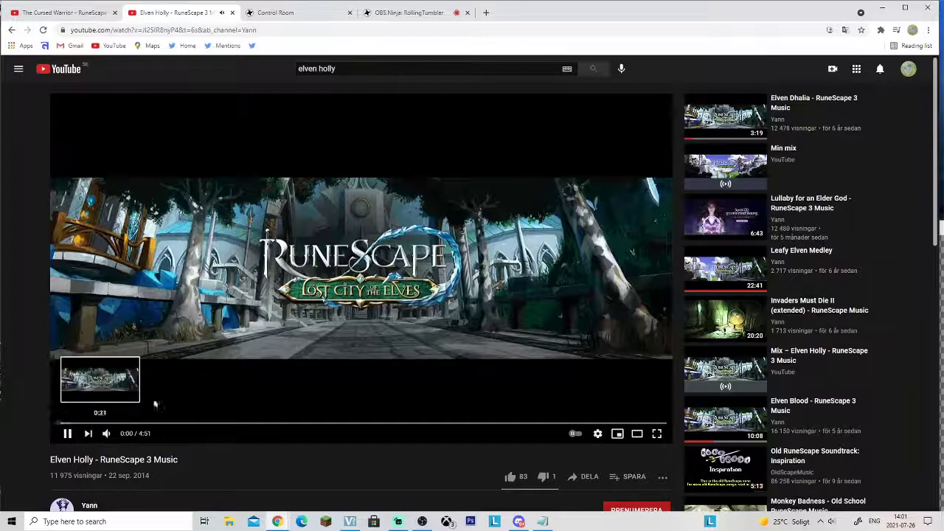
{"action": "right_click", "coordinate": [364, 255]}
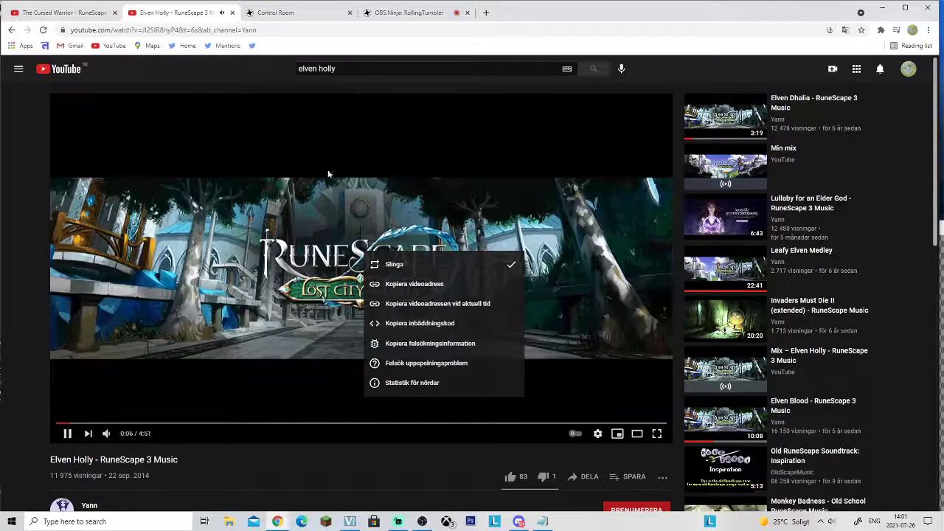
{"action": "left_click", "coordinate": [14, 152]}
- Compare the guest's OBS.Ninja feed with the OBS scene, preview the copied solo link in a new browser tab and close that tab
{"action": "left_click", "coordinate": [409, 13]}
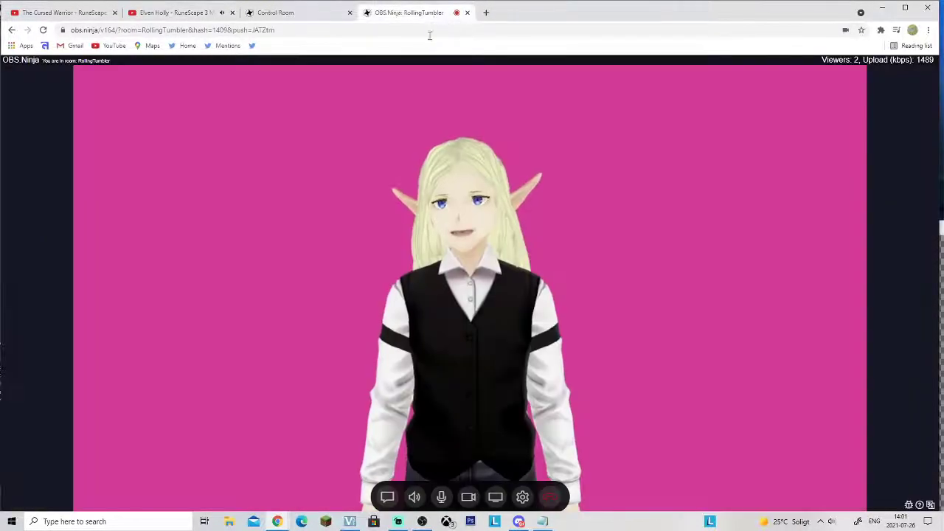
{"action": "left_click", "coordinate": [374, 522]}
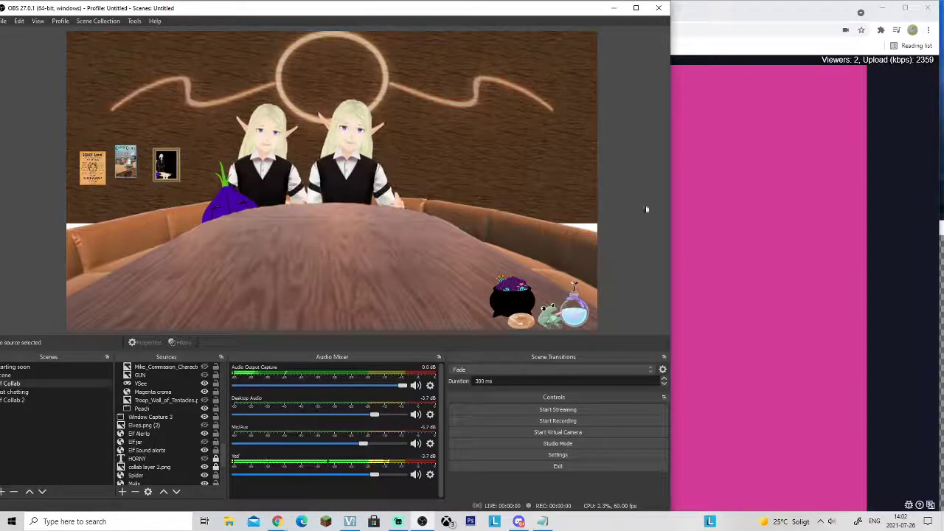
{"action": "left_click", "coordinate": [791, 146]}
{"action": "left_click", "coordinate": [486, 12]}
{"action": "key", "text": "ctrl+v"}
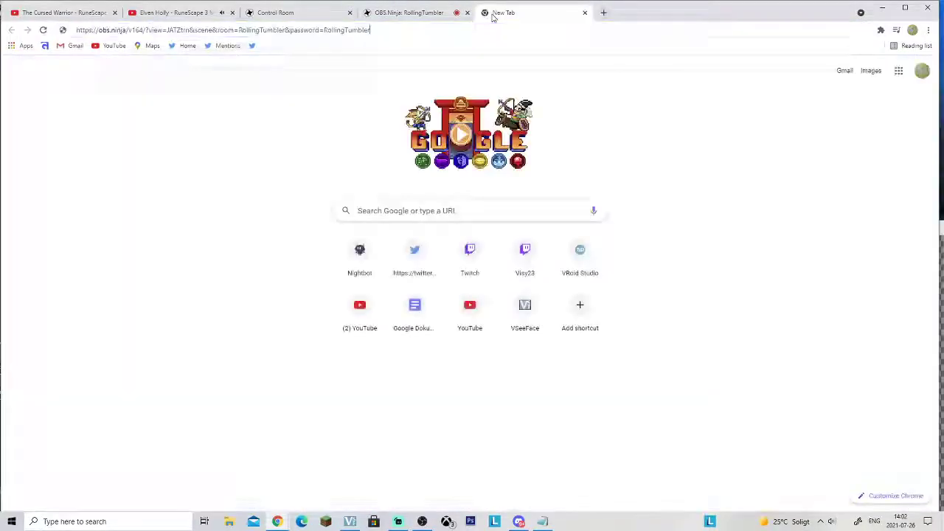
{"action": "key", "text": "Return"}
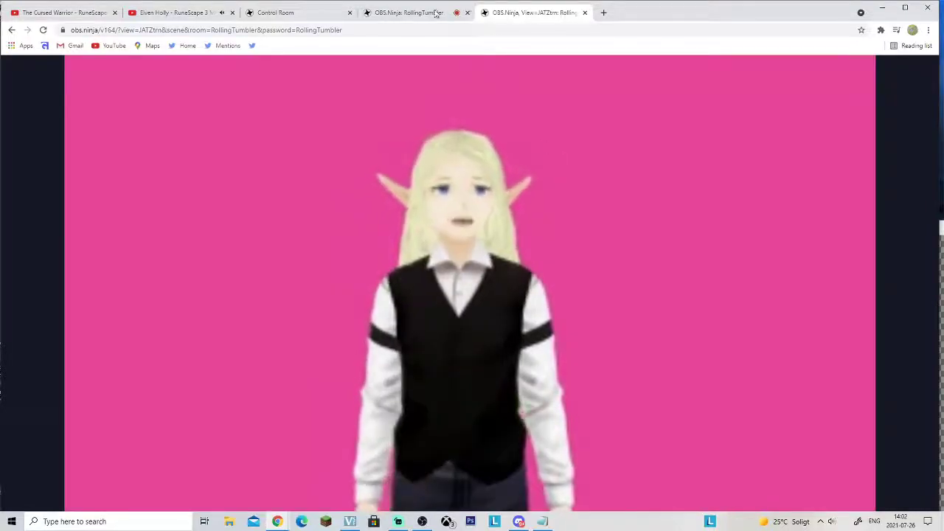
{"action": "left_click", "coordinate": [585, 12]}
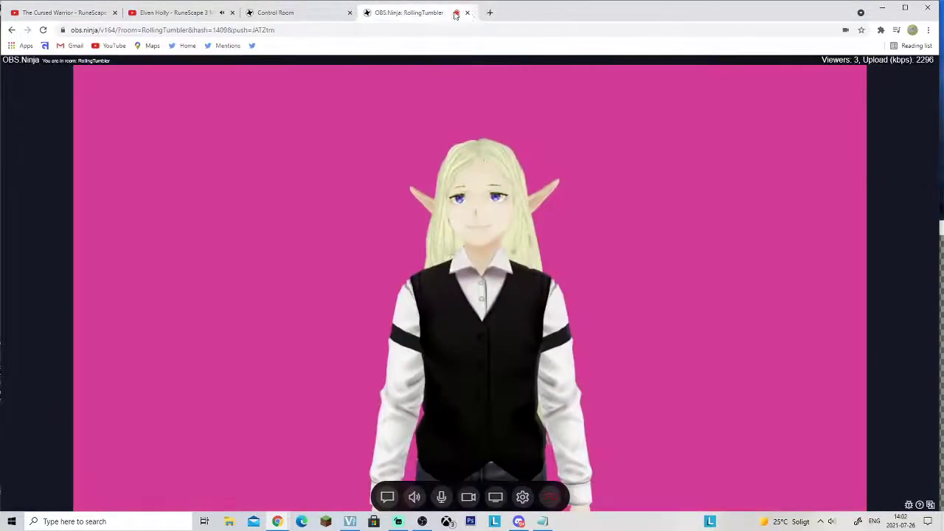
- Copy the guest invite link from the Control Room and open it in a new browser tab
{"action": "left_click", "coordinate": [328, 16]}
{"action": "left_click", "coordinate": [243, 190]}
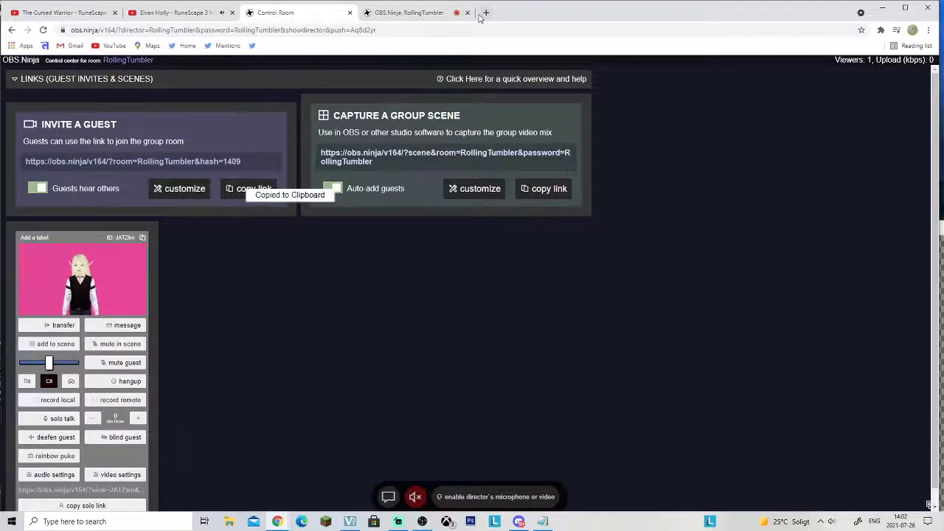
{"action": "left_click", "coordinate": [485, 13]}
{"action": "key", "text": "ctrl+v"}
{"action": "key", "text": "Return"}
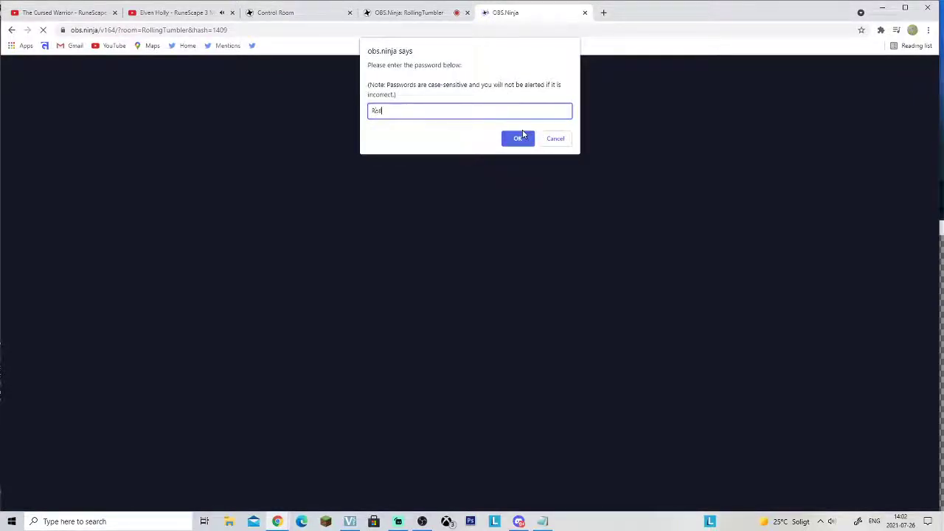
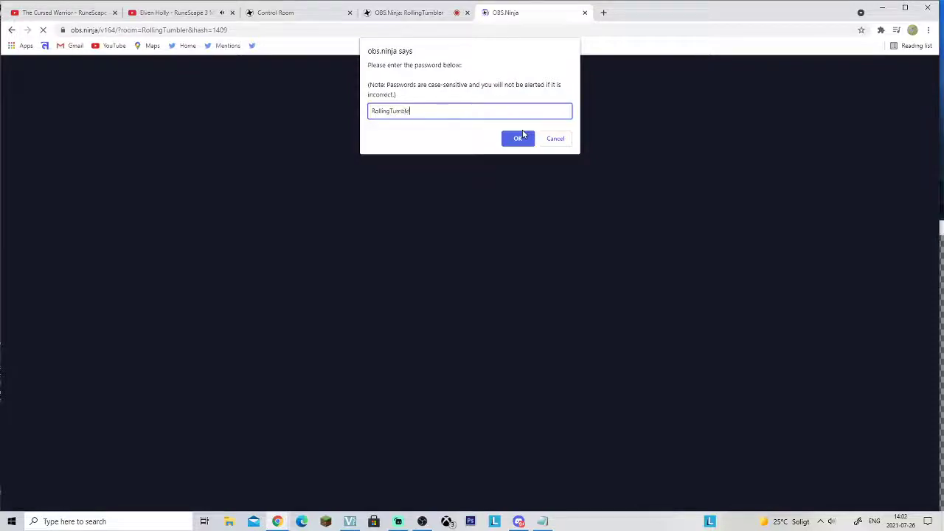
- Enter the room password in the OBS.Ninja password prompt and confirm it
{"action": "left_click", "coordinate": [523, 133]}
- Join the room through Screenshare with Room, sharing the VSeeFace window
{"action": "left_click", "coordinate": [523, 134]}
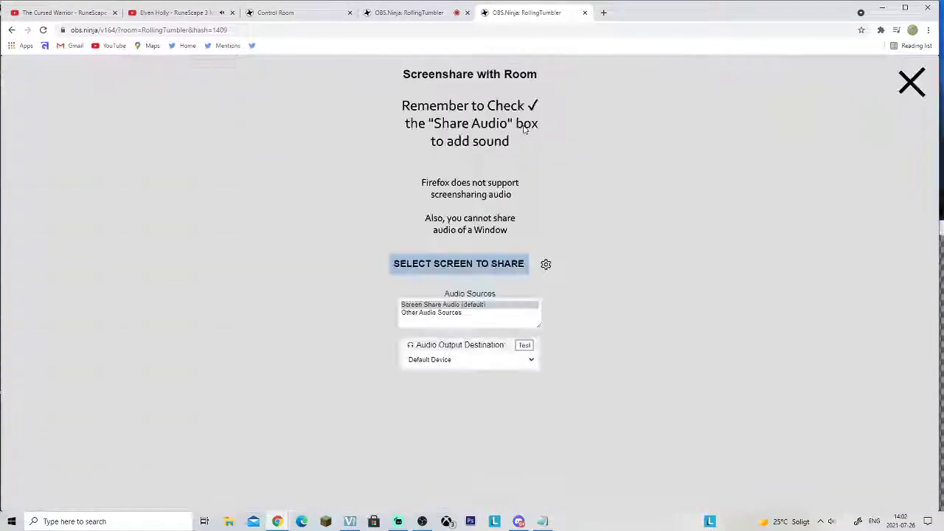
{"action": "left_click", "coordinate": [470, 264]}
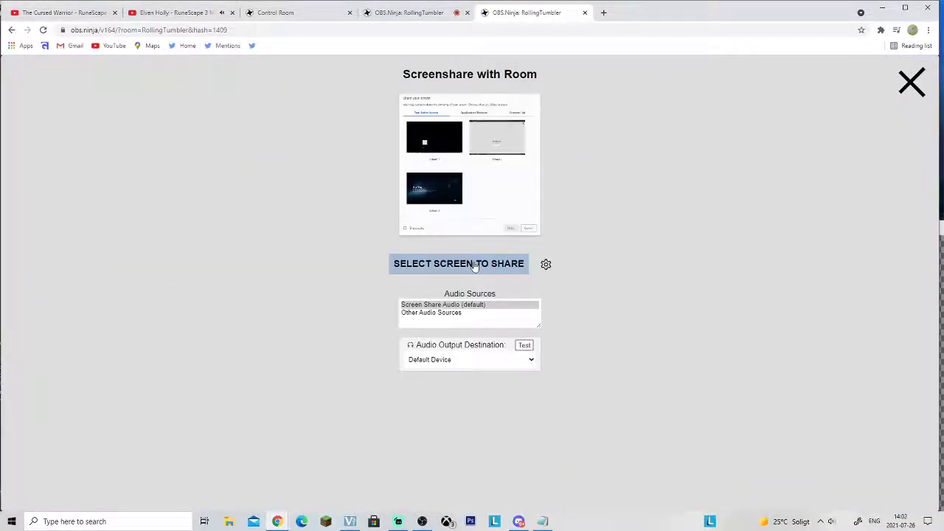
{"action": "left_click", "coordinate": [460, 265]}
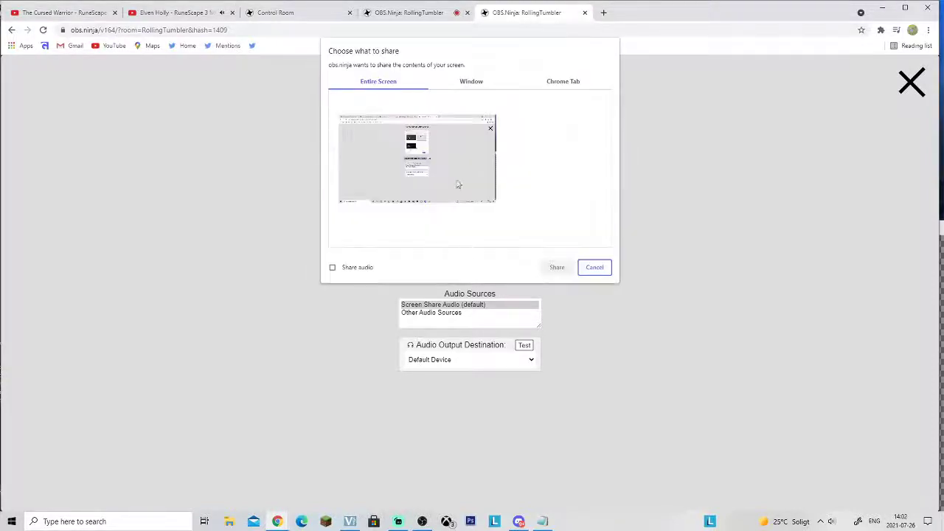
{"action": "left_click", "coordinate": [472, 83]}
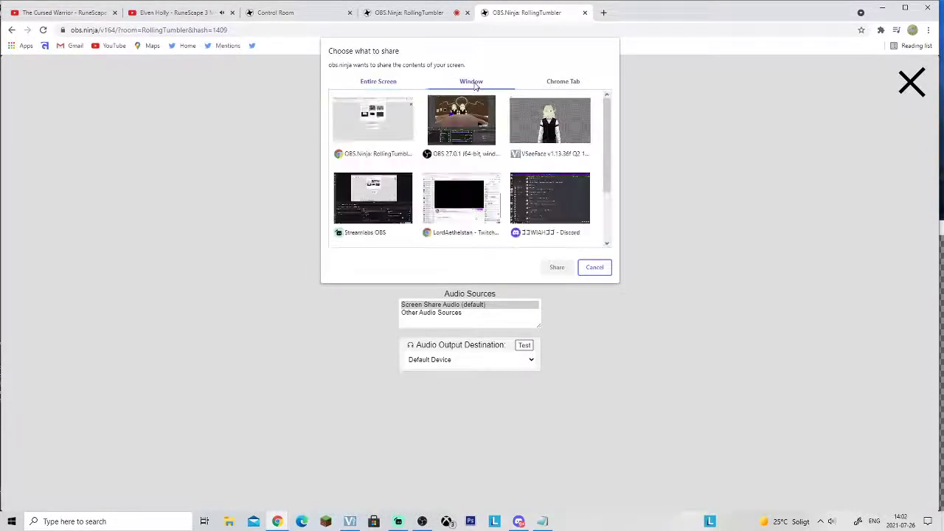
{"action": "left_click", "coordinate": [541, 127]}
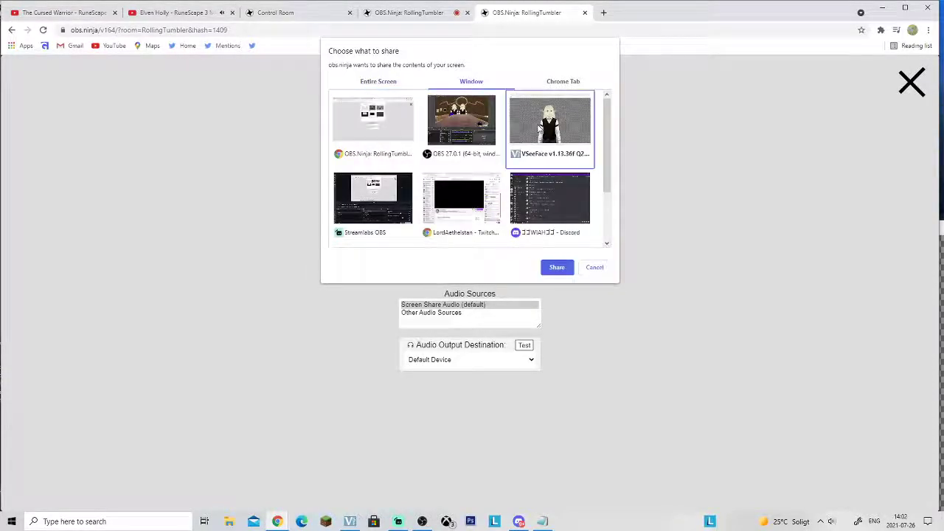
{"action": "left_click", "coordinate": [557, 267]}
{"action": "left_click", "coordinate": [560, 242]}
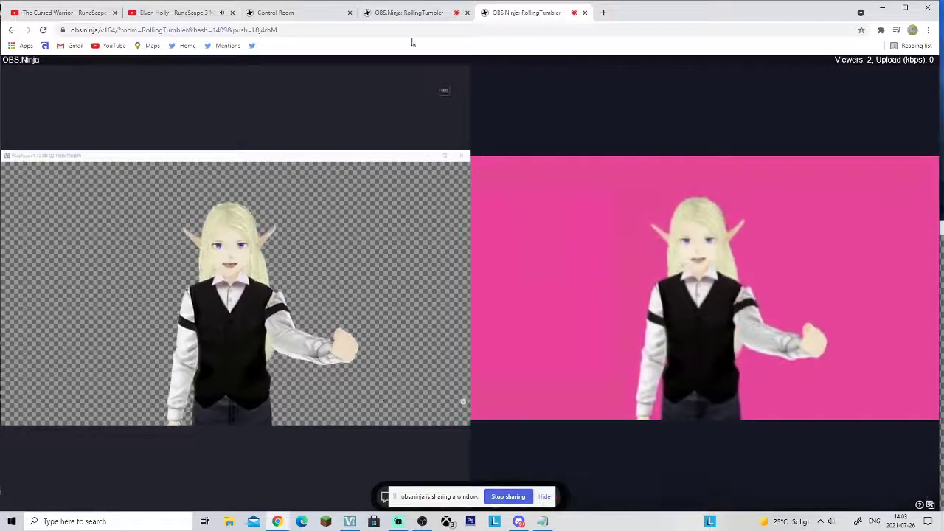
- View both guest feeds in the Control Room, check the VSeeFace window and OBS scene, and switch to Streamlabs OBS
{"action": "left_click", "coordinate": [321, 14]}
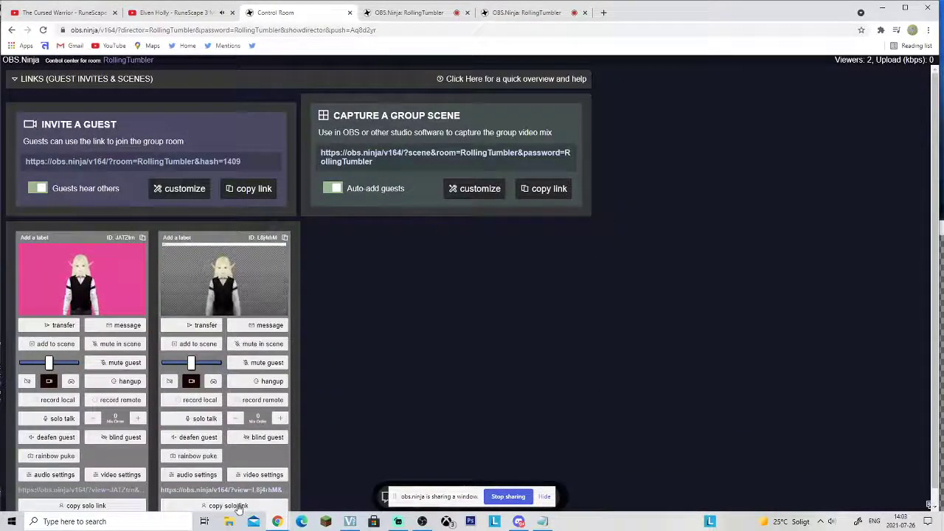
{"action": "left_click", "coordinate": [350, 522]}
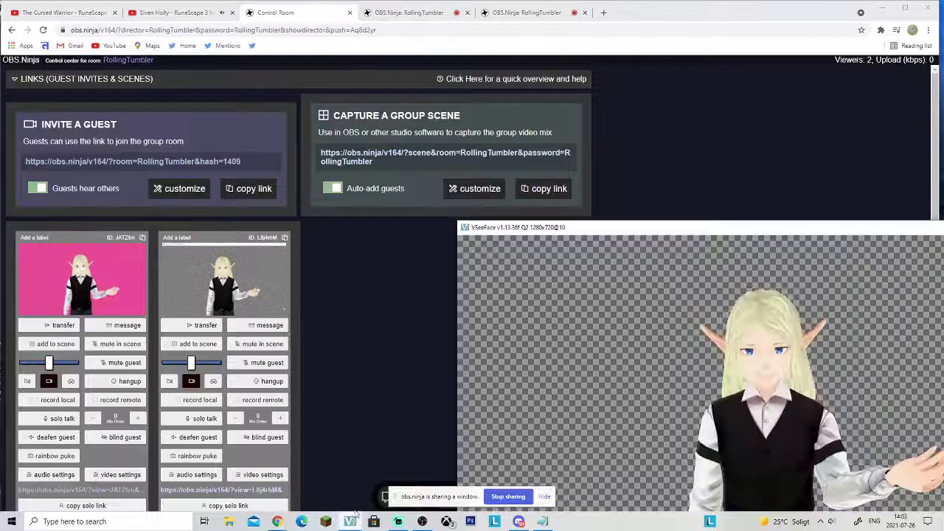
{"action": "left_click", "coordinate": [422, 521]}
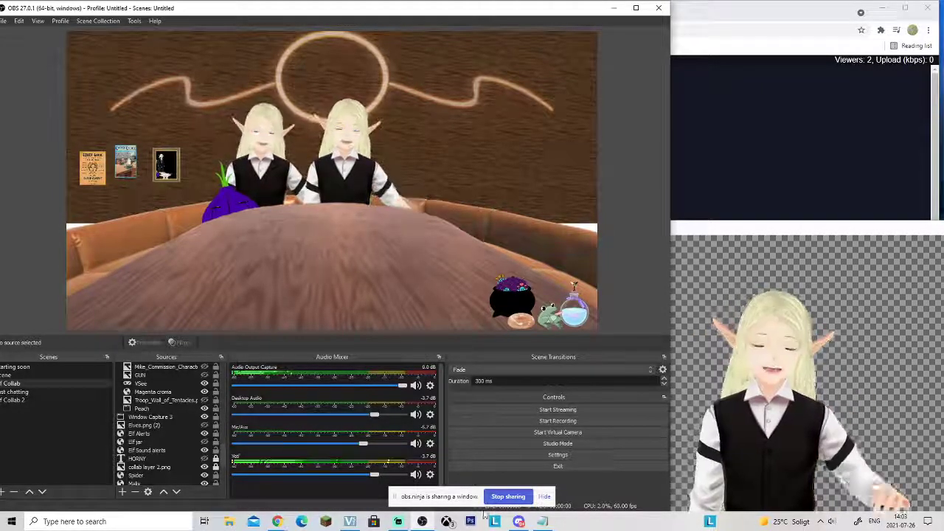
{"action": "left_click", "coordinate": [398, 522]}
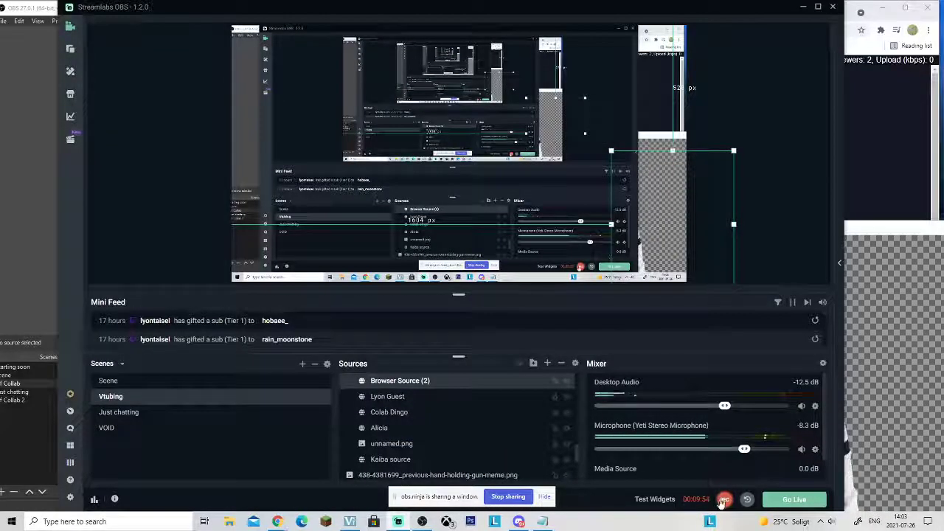